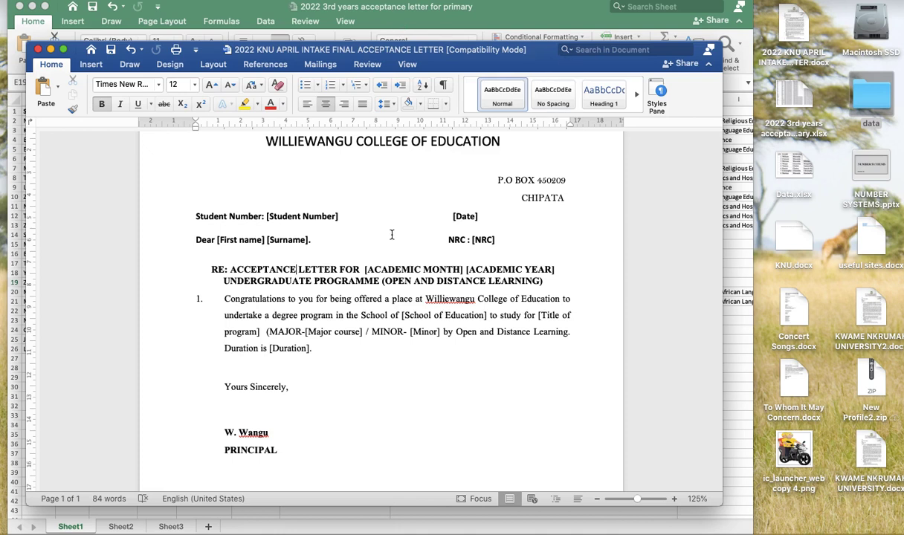
- Switch to the Excel student list, widen its window and examine the column headings in row 1
click(506, 13)
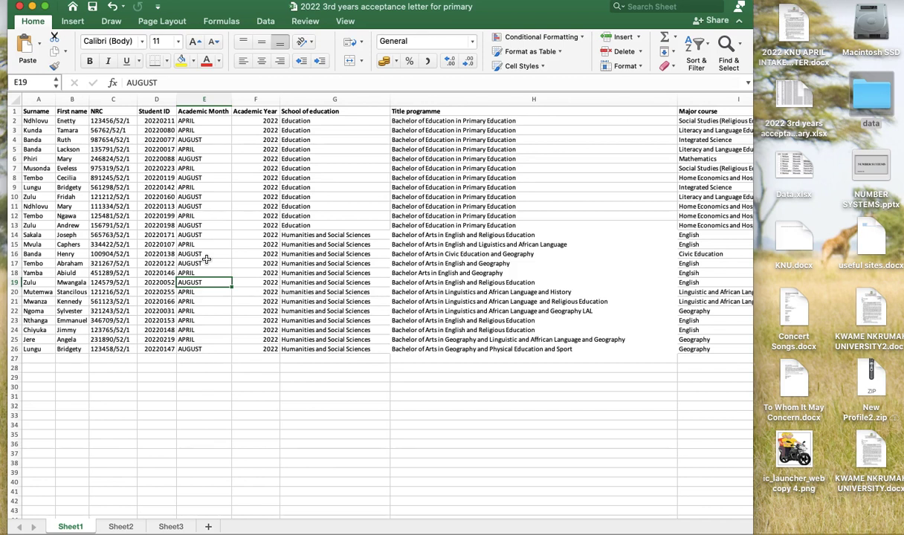
scroll(564, 296, left, 1)
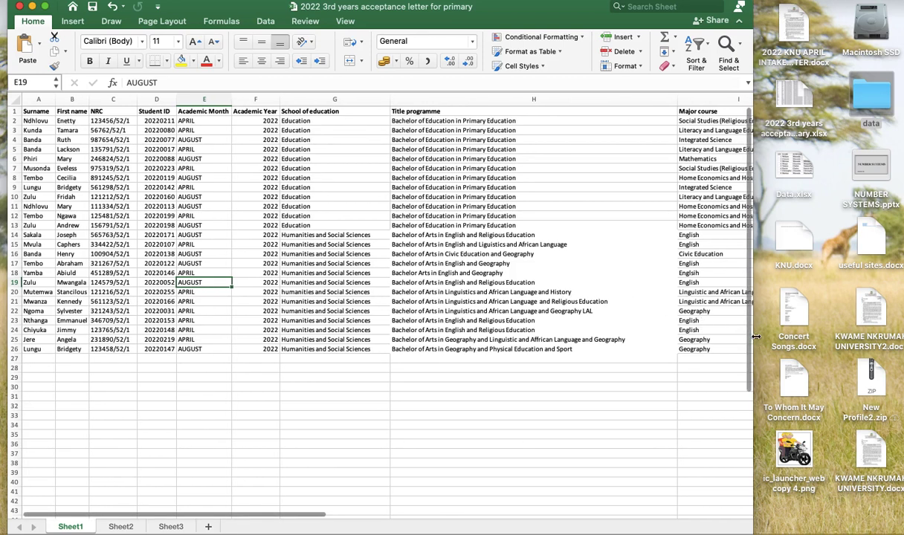
drag(755, 337, 868, 339)
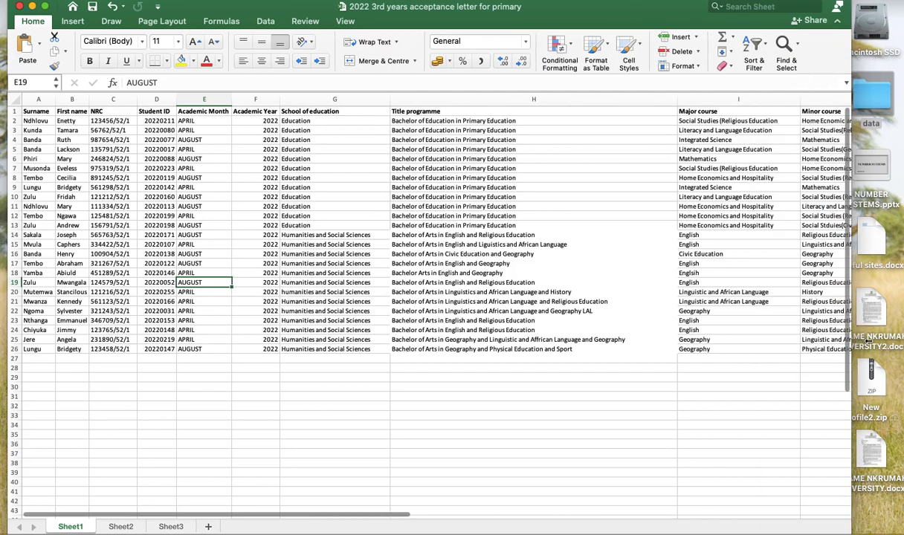
click(33, 113)
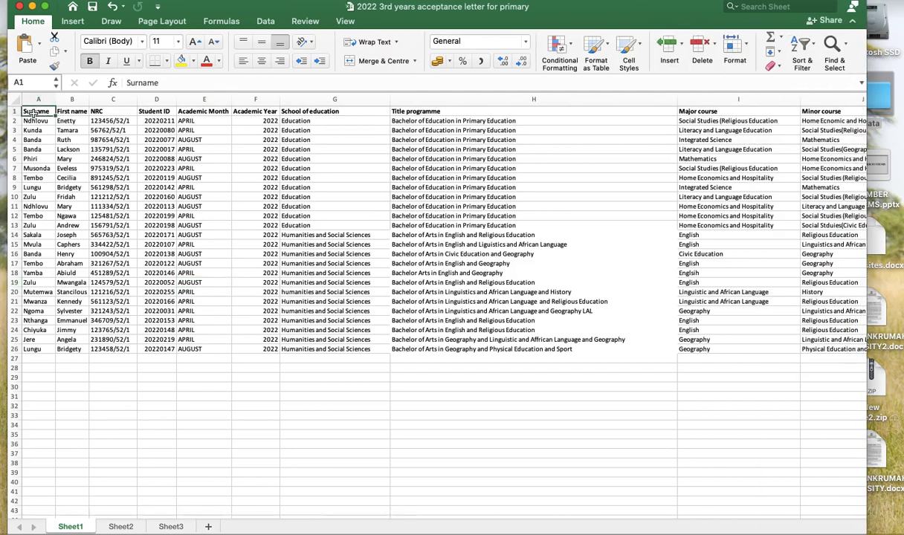
click(13, 110)
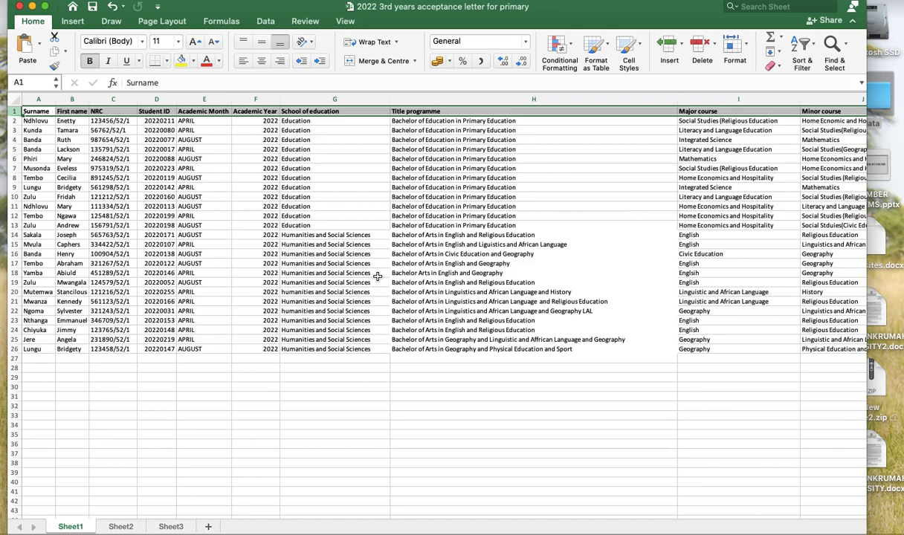
- Switch to the acceptance letter in Word, enlarge its window and move it higher on the screen
key(ctrl+Up)
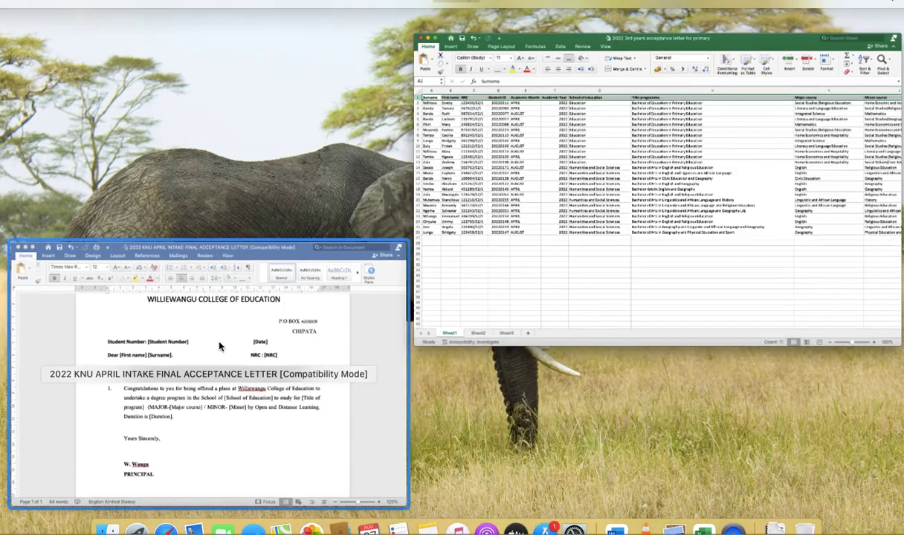
click(220, 346)
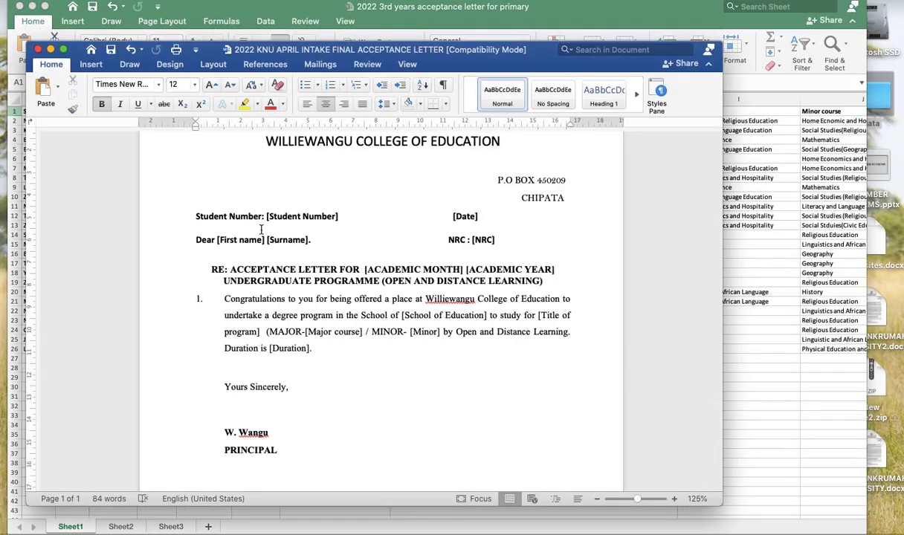
scroll(275, 278, up, 3)
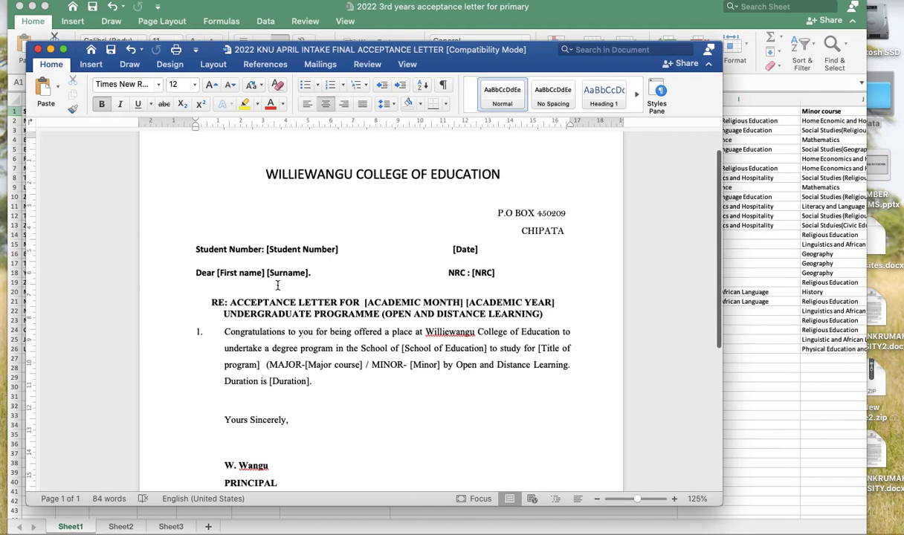
drag(719, 505, 821, 513)
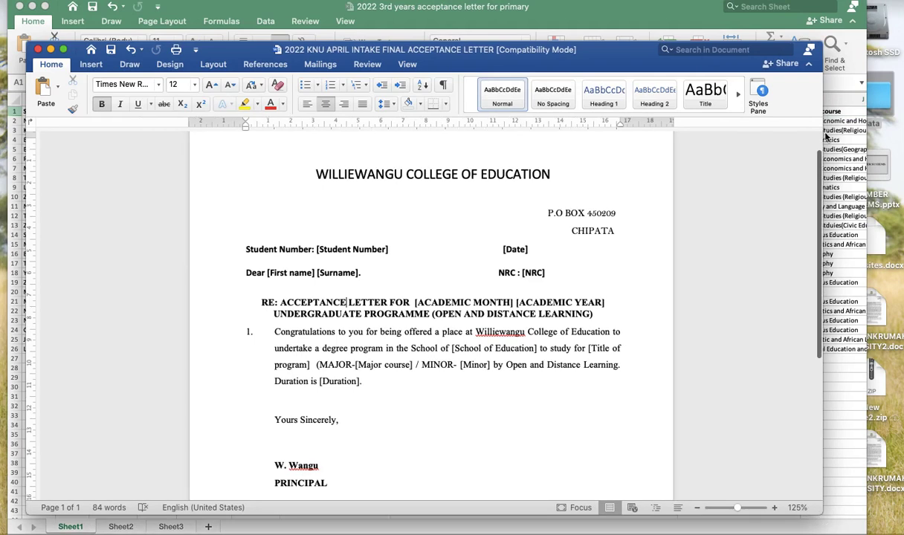
drag(805, 43, 805, 19)
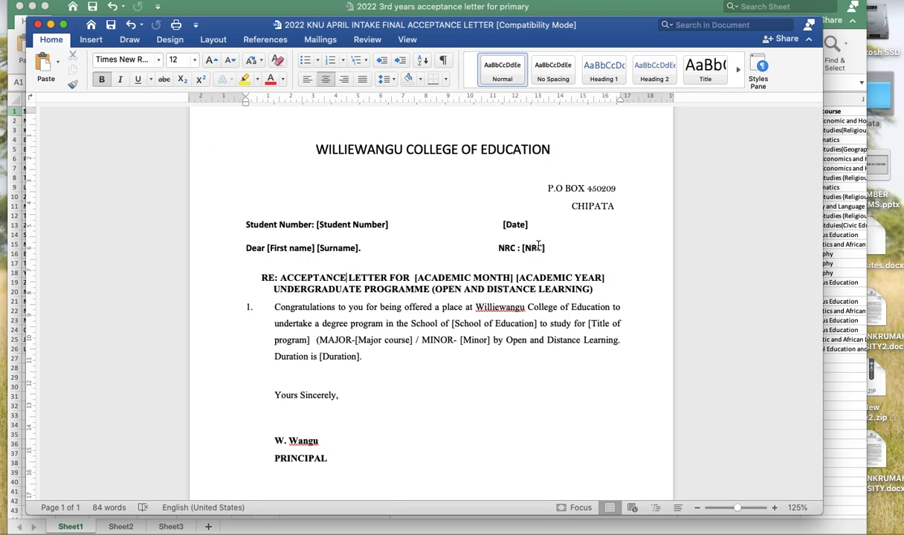
- Examine the letter's bracketed placeholders, including Date, School of Education, Title of program and Duration
click(525, 225)
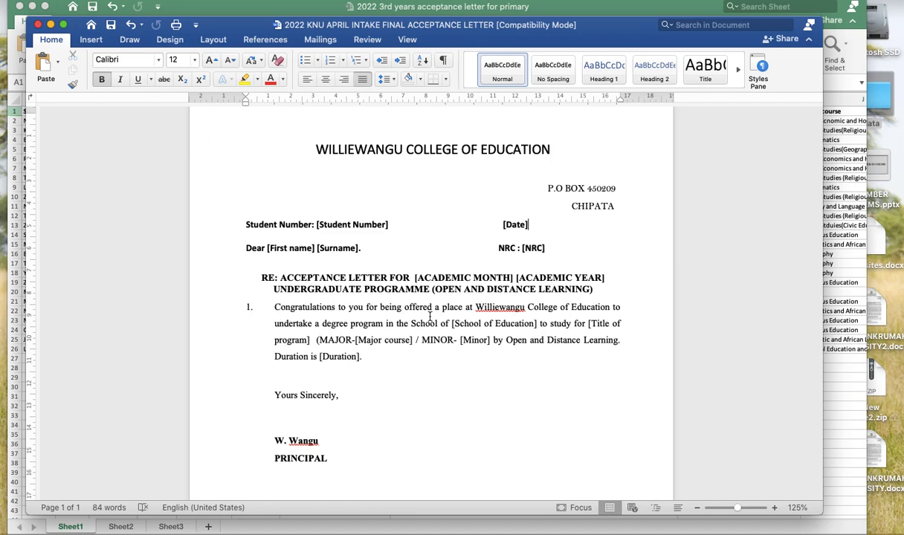
drag(452, 323, 524, 327)
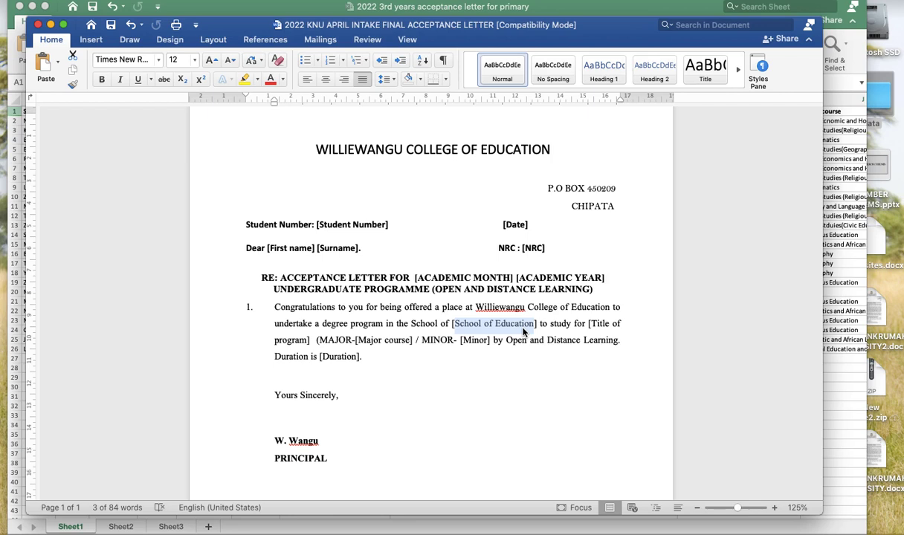
click(603, 330)
drag(604, 330, 308, 341)
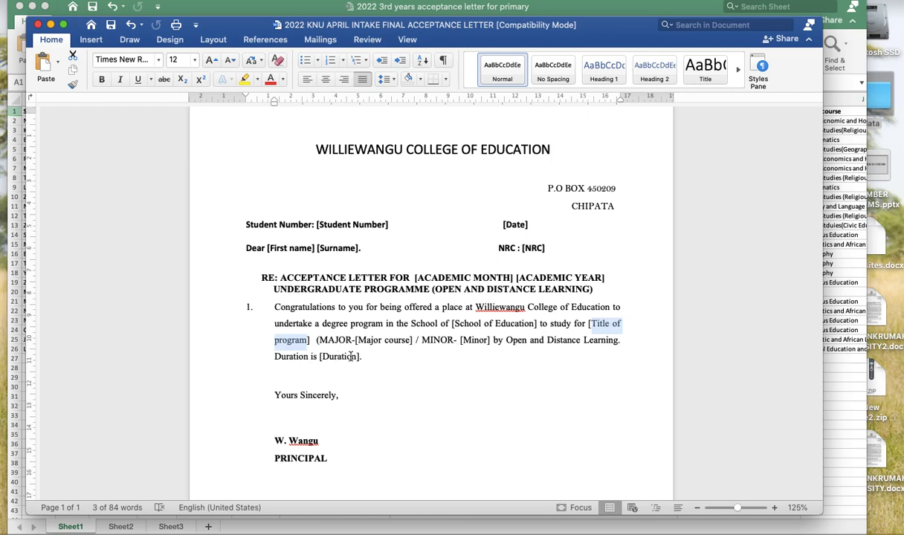
drag(322, 358, 357, 357)
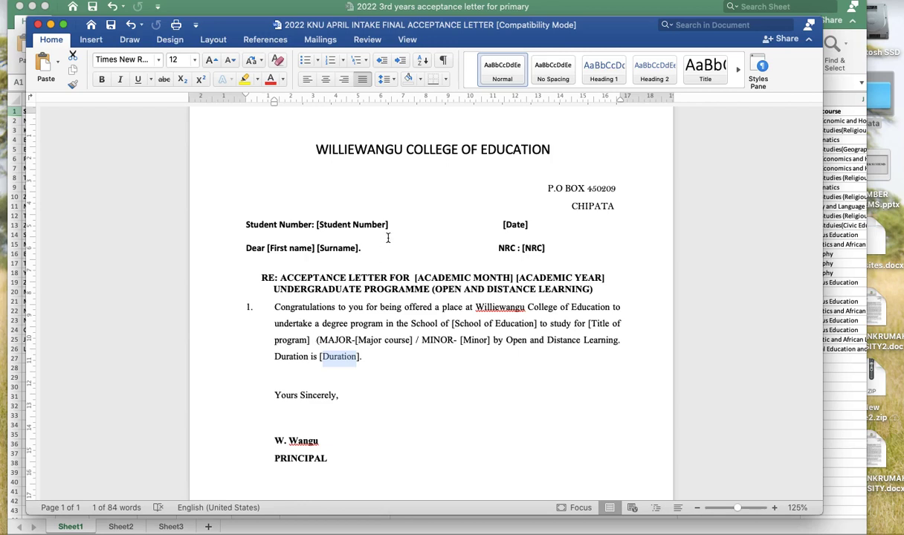
- Start a mail merge of the Letters type for the acceptance letter
click(320, 41)
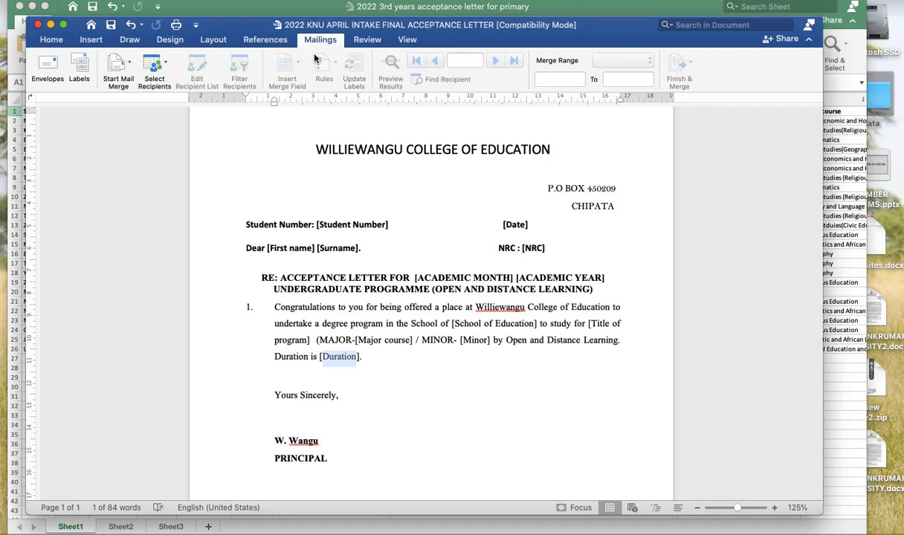
click(116, 66)
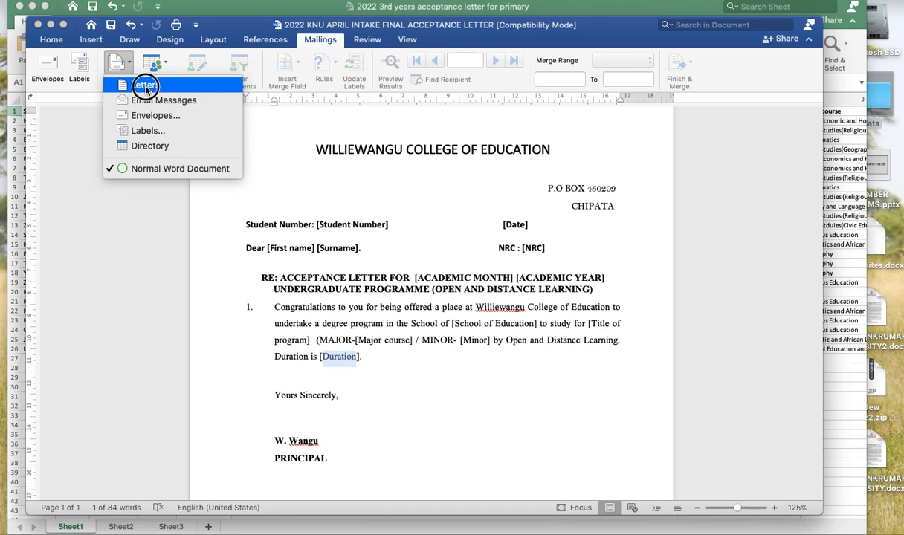
click(139, 83)
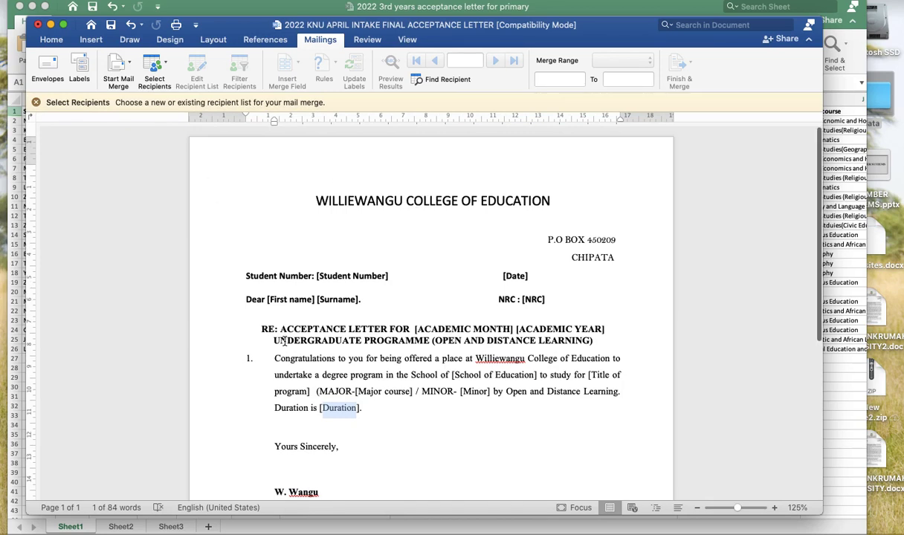
scroll(284, 340, down, 1)
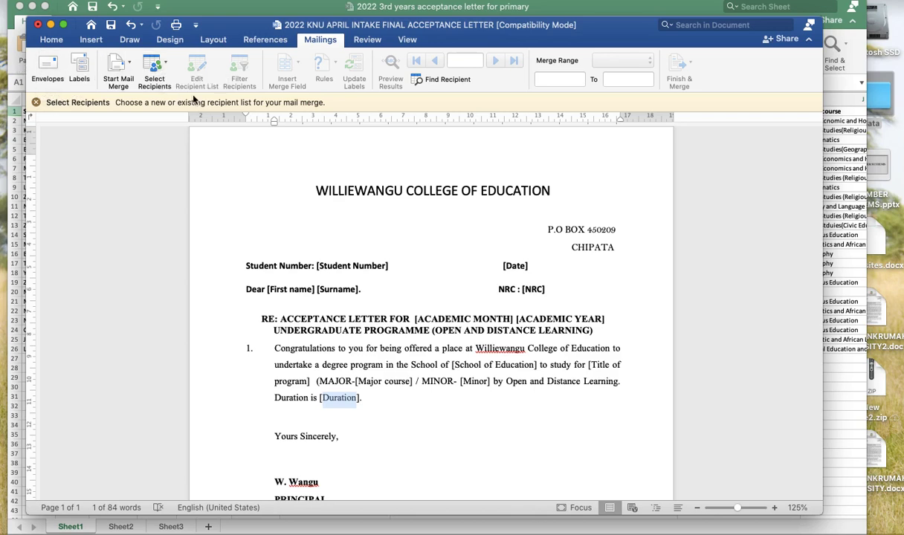
- Choose the existing 2022 3rd years acceptance letter for primary workbook from the Desktop's data folder as the recipient list, allowing its conversion
click(166, 66)
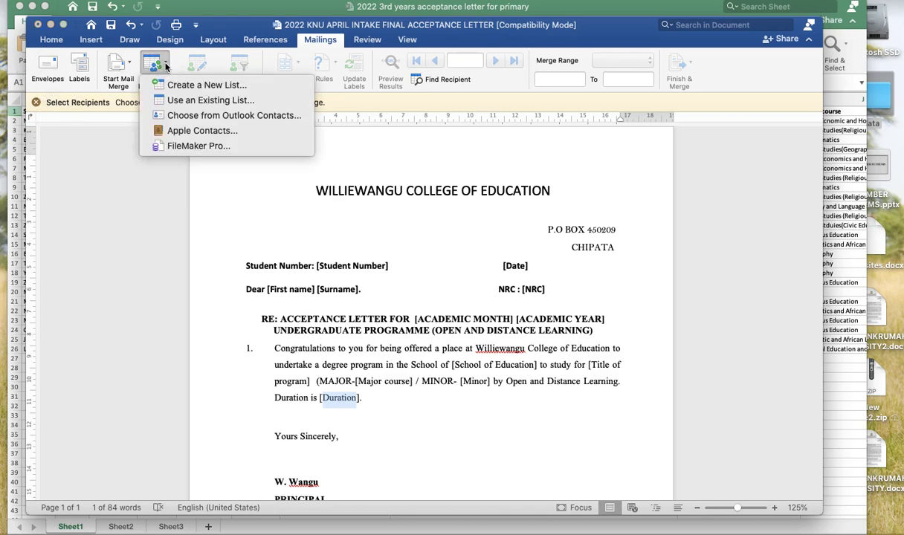
click(201, 104)
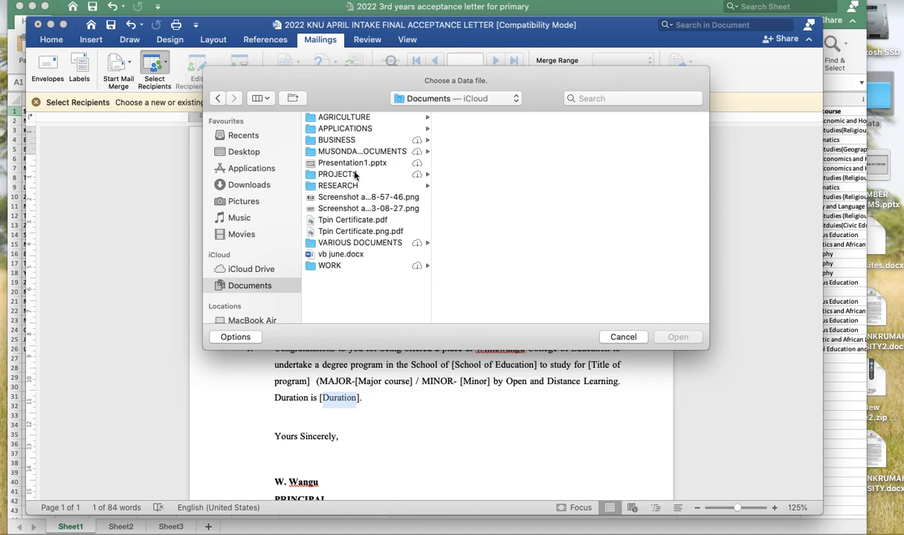
click(235, 153)
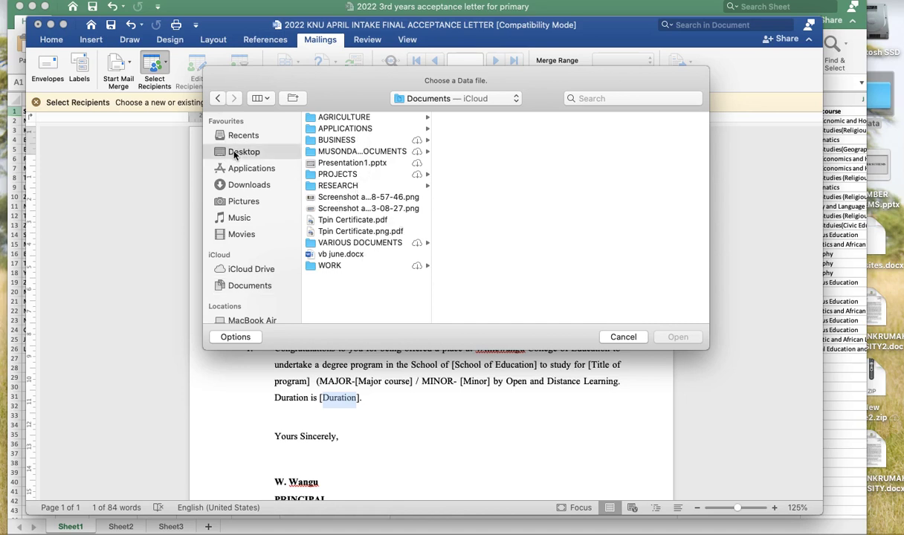
click(313, 163)
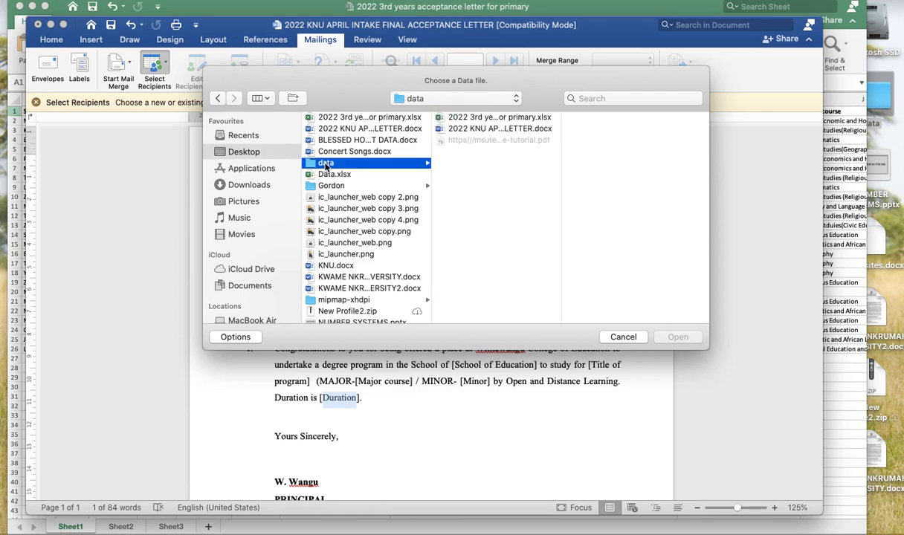
click(459, 117)
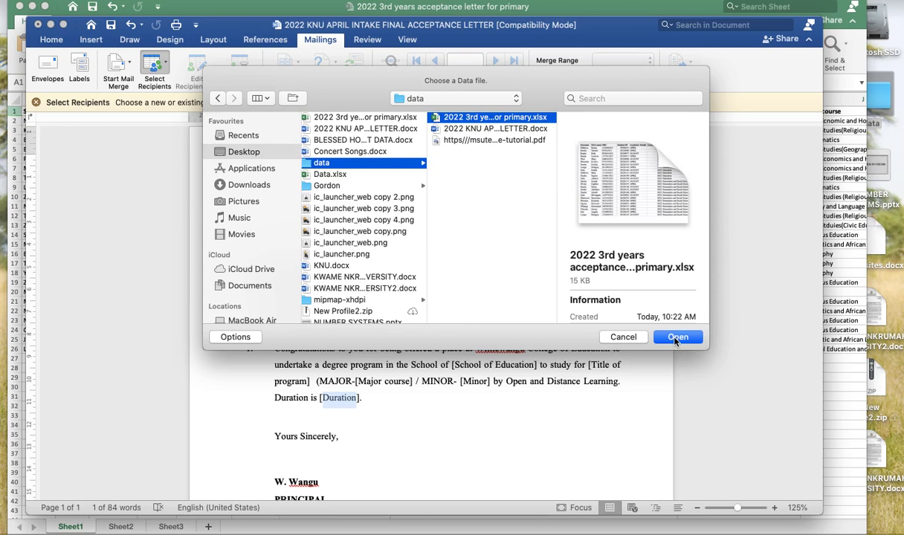
click(669, 337)
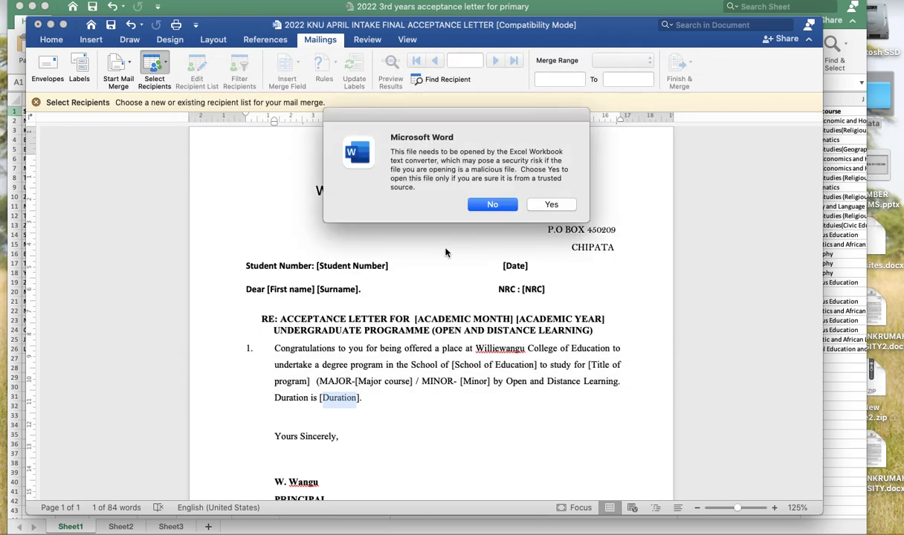
click(551, 207)
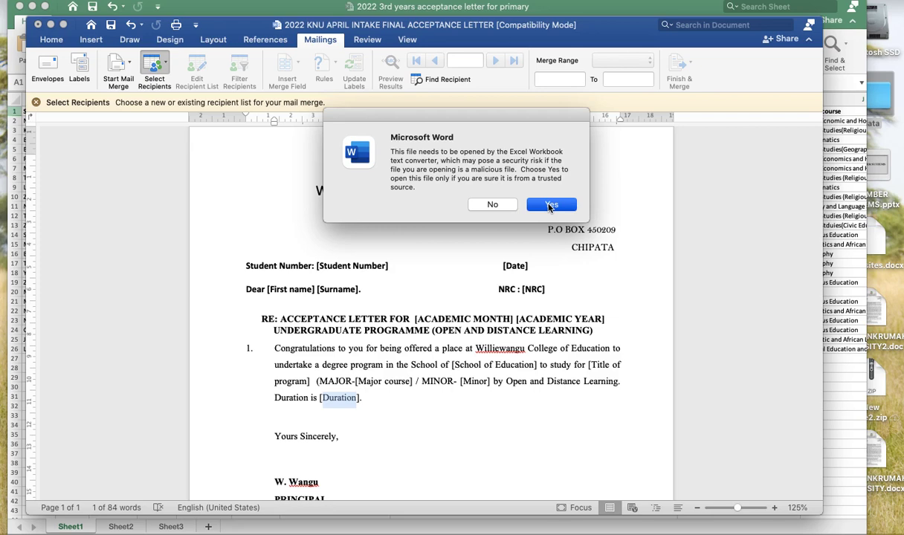
click(550, 206)
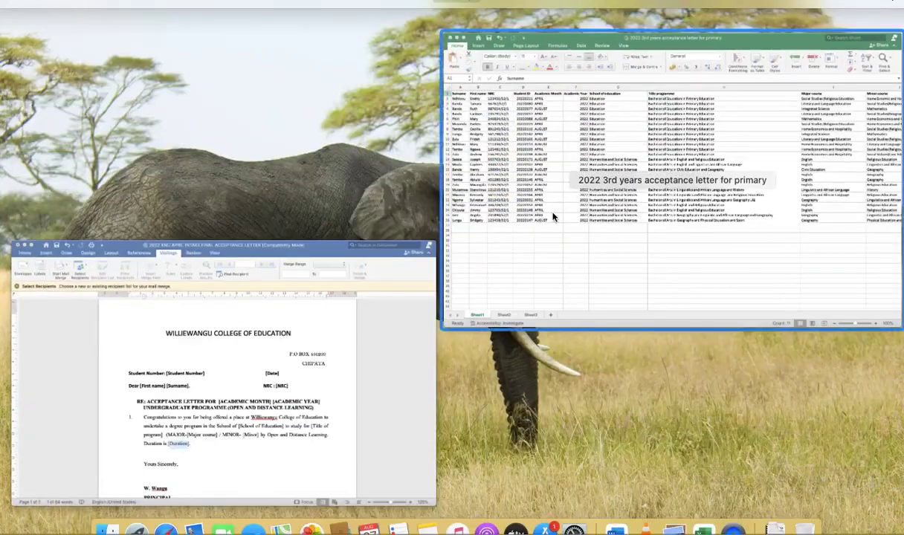
- Switch to the Excel workbook and compare Sheet1, Sheet2 and Sheet3 to identify the sheet holding the recipient data
click(554, 215)
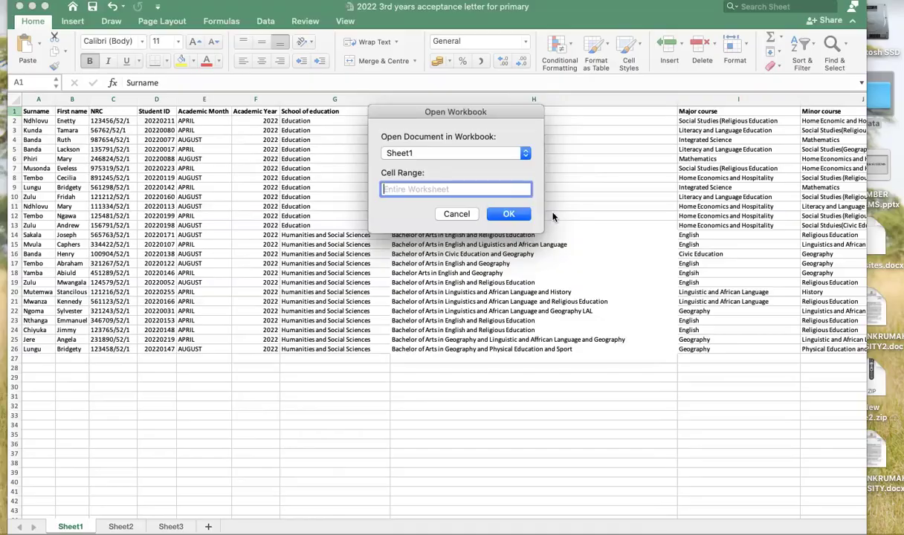
click(68, 526)
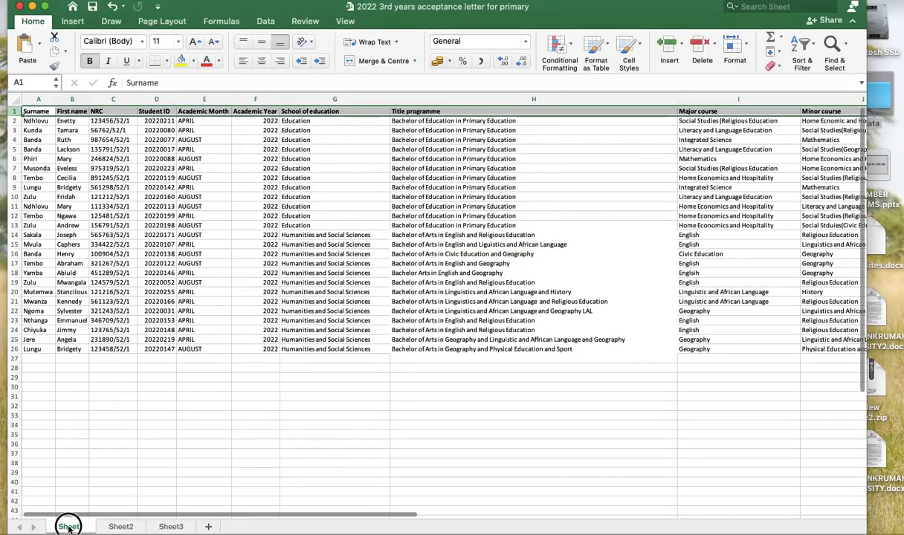
click(116, 526)
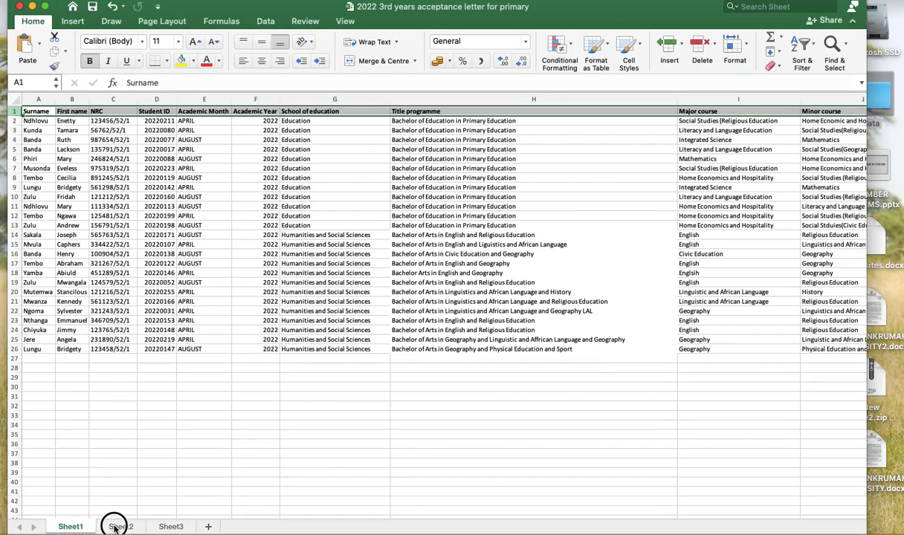
click(170, 526)
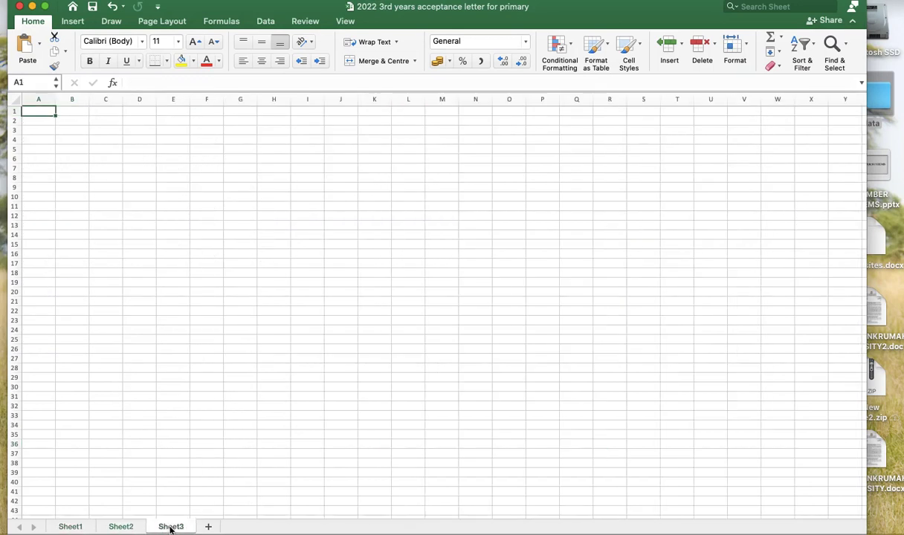
click(71, 527)
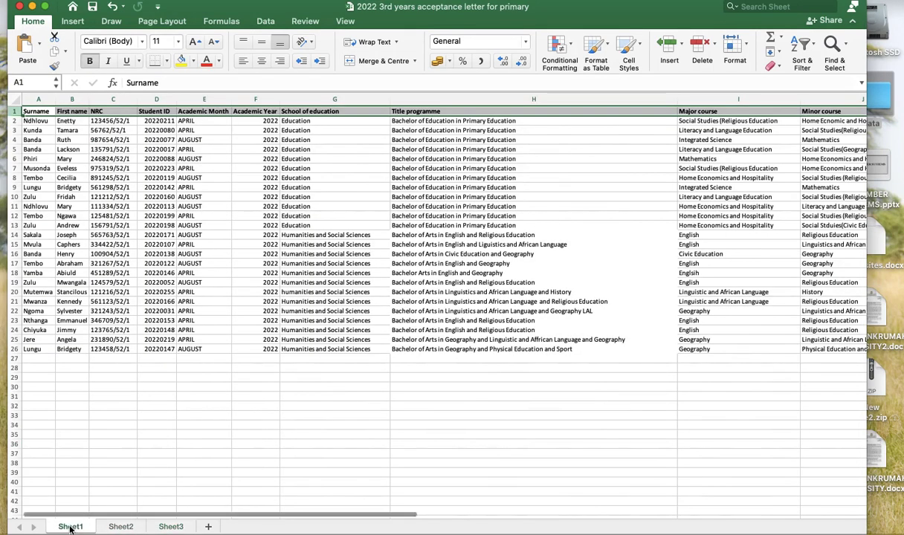
click(122, 526)
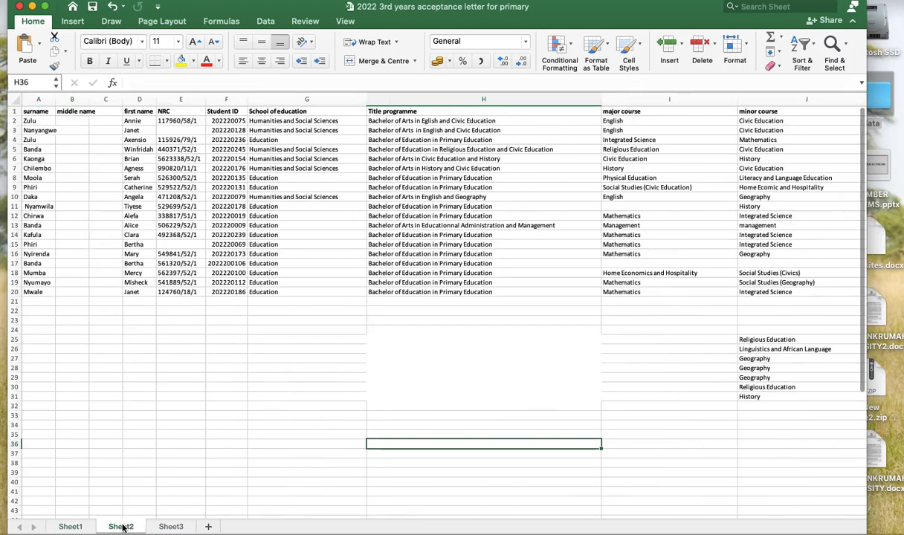
click(73, 527)
- Return to Word and load the entire Sheet1 worksheet as the merge's recipient data
key(ctrl+Up)
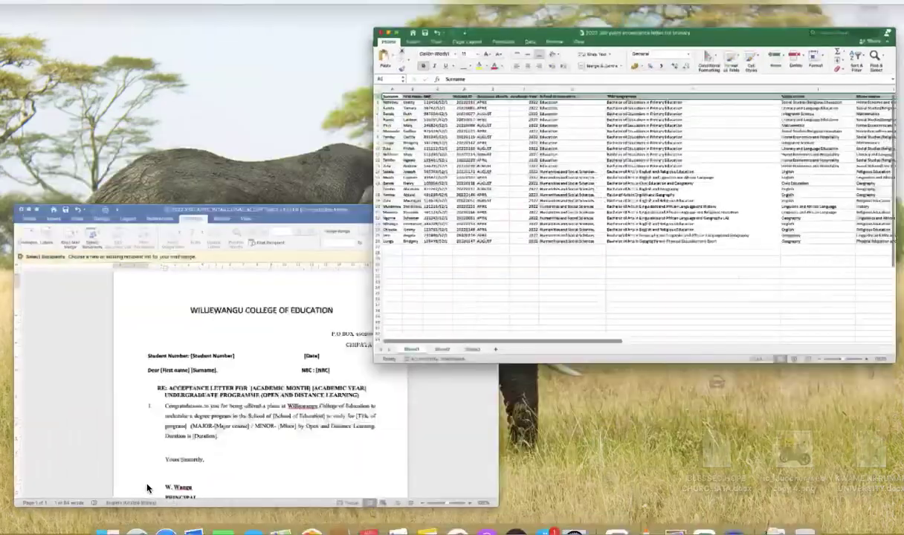
click(314, 417)
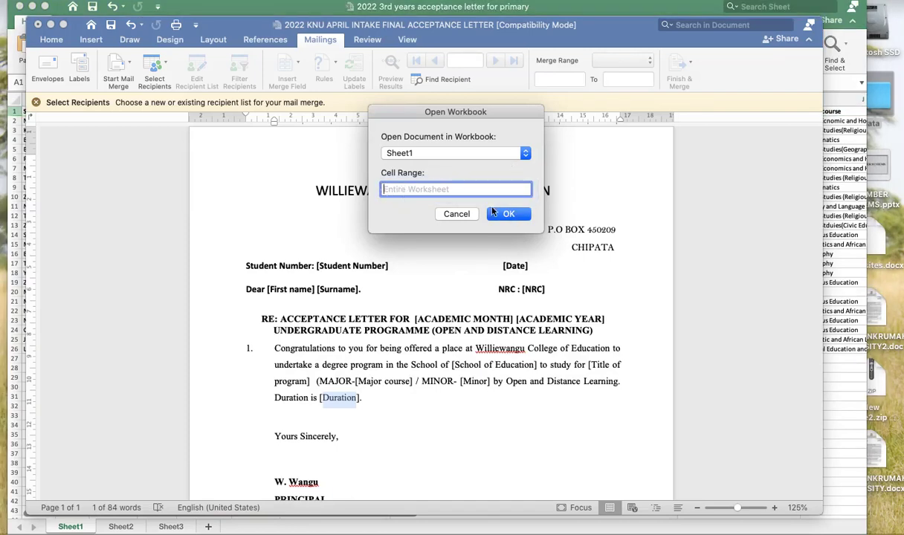
click(511, 214)
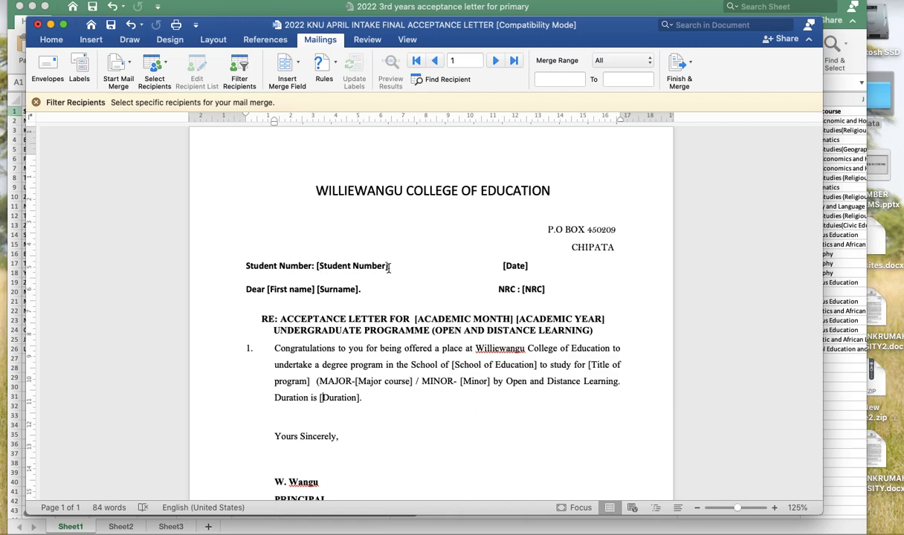
- Replace the [Student Number] placeholder in the letter with the Student_ID merge field
mouse_move(390, 267)
mouse_down()
mouse_move(299, 265)
mouse_move(316, 268)
mouse_up()
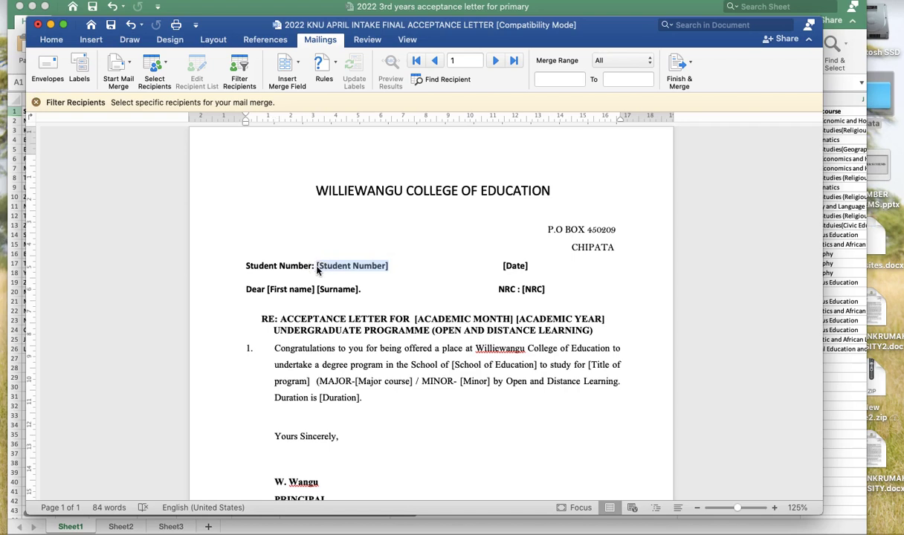
click(292, 67)
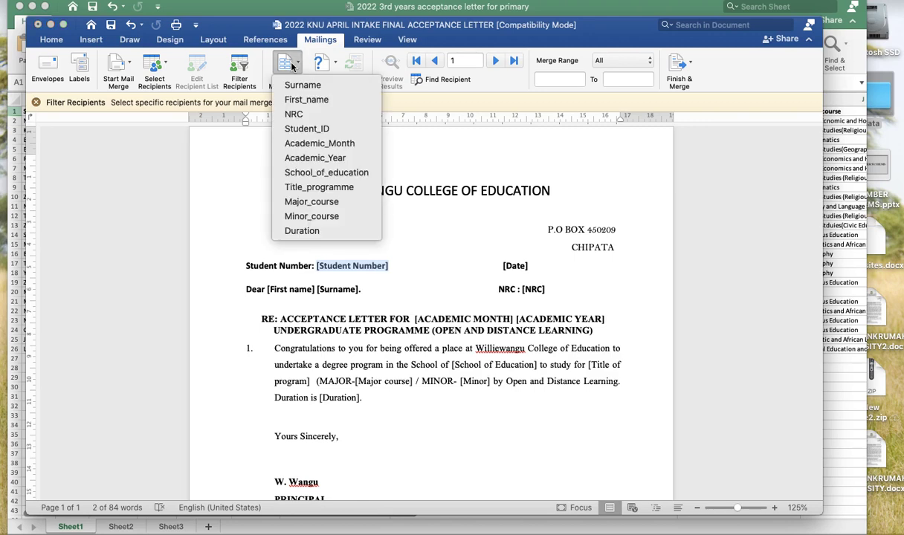
click(303, 130)
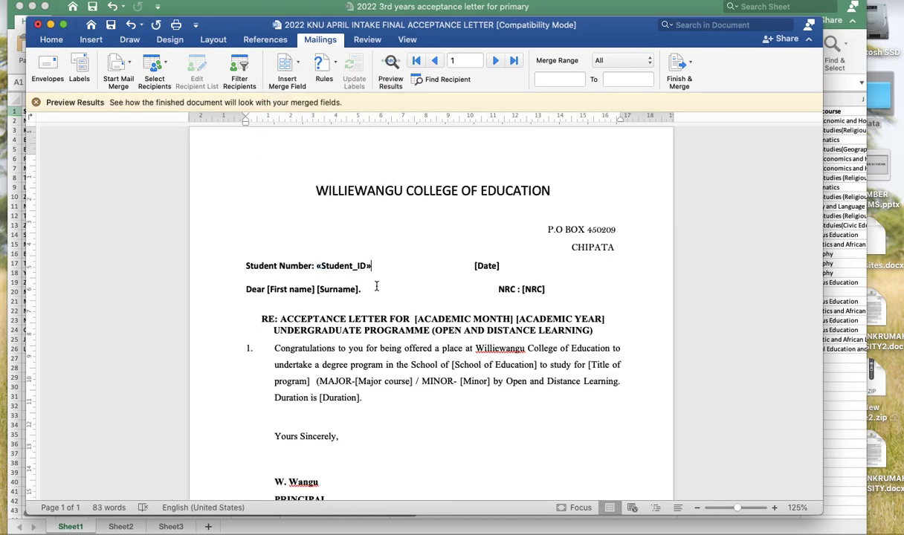
click(502, 264)
click(476, 266)
drag(475, 266, 500, 266)
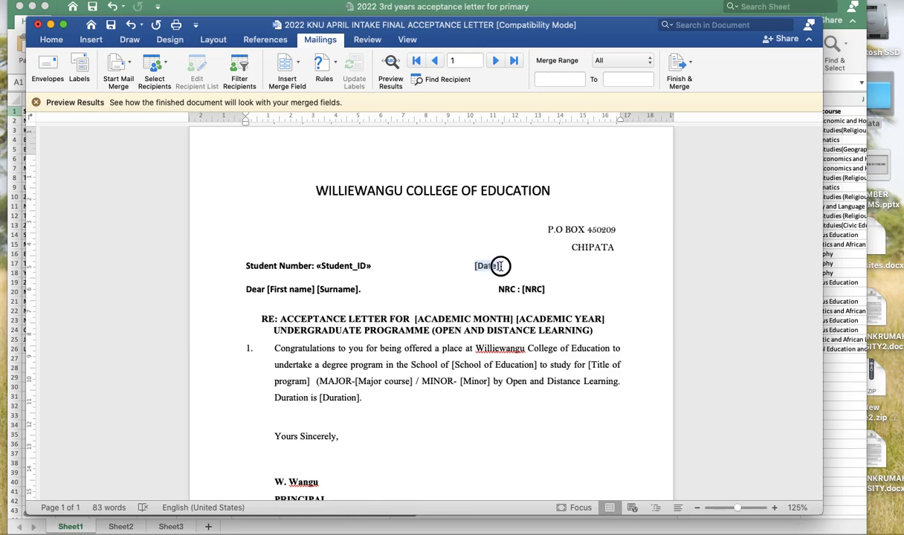
click(290, 67)
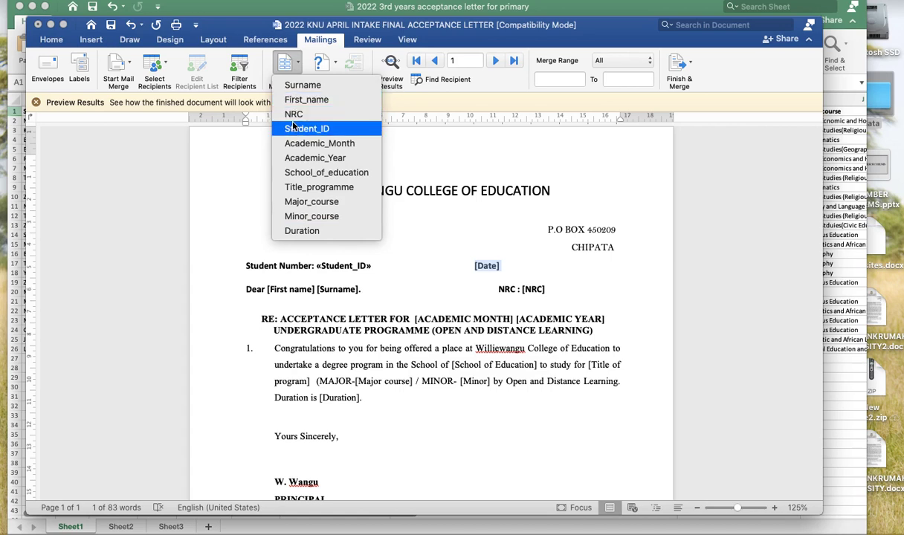
click(494, 271)
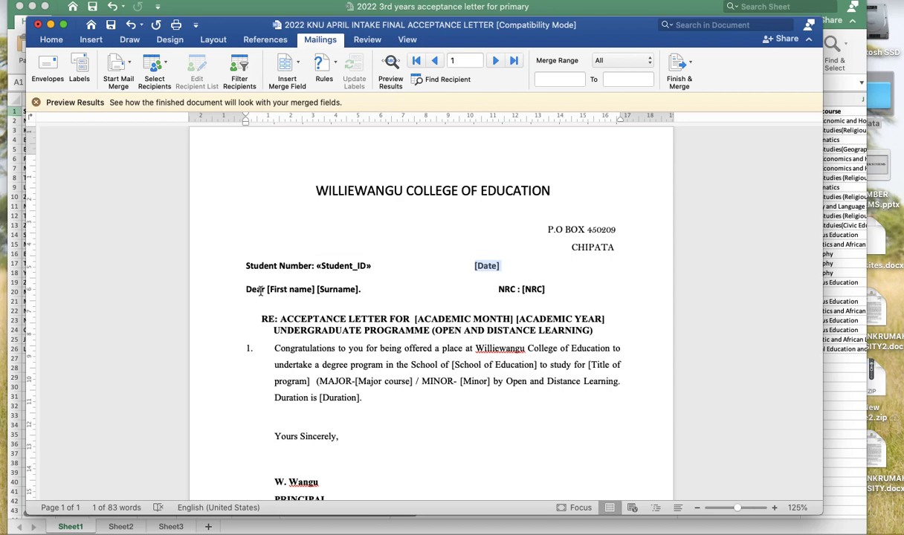
- Replace the [First name] placeholder in the greeting with the First_name merge field
mouse_move(267, 290)
mouse_down()
mouse_move(319, 290)
mouse_move(267, 290)
mouse_up()
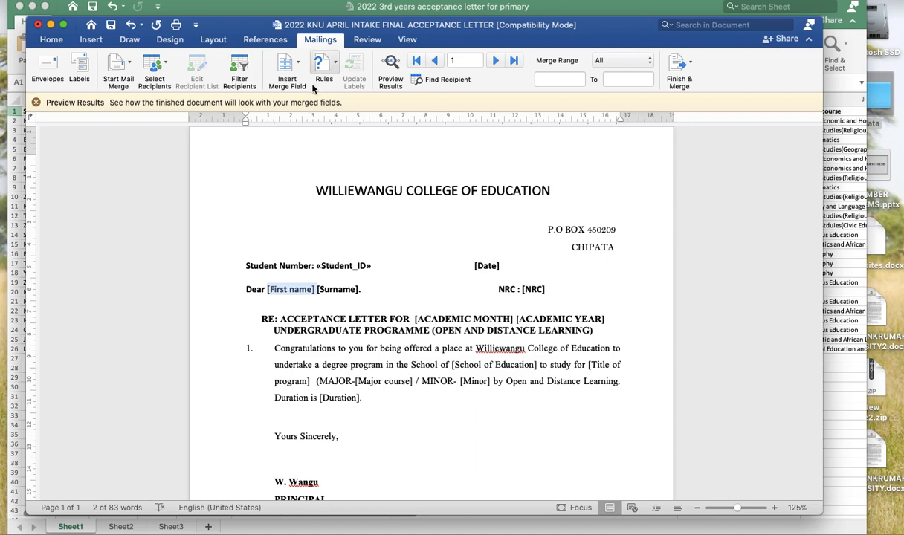
click(287, 65)
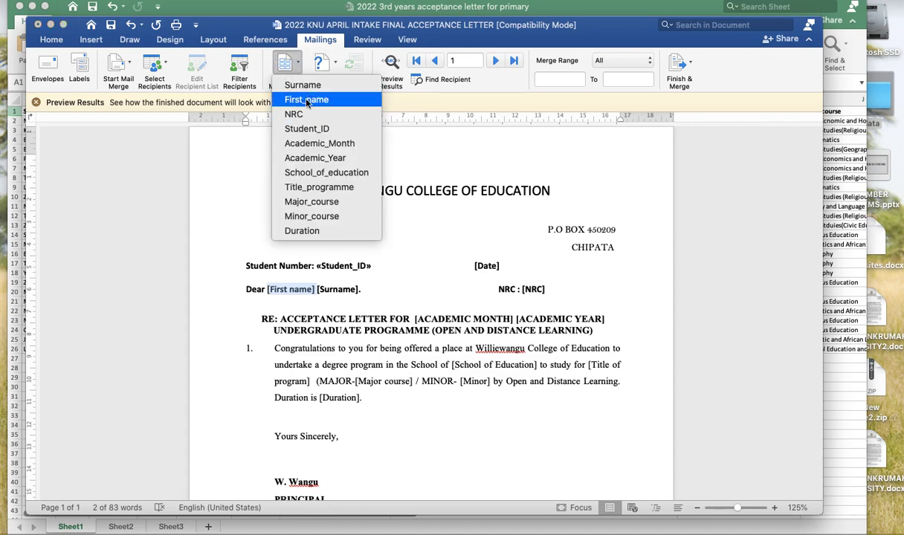
click(296, 100)
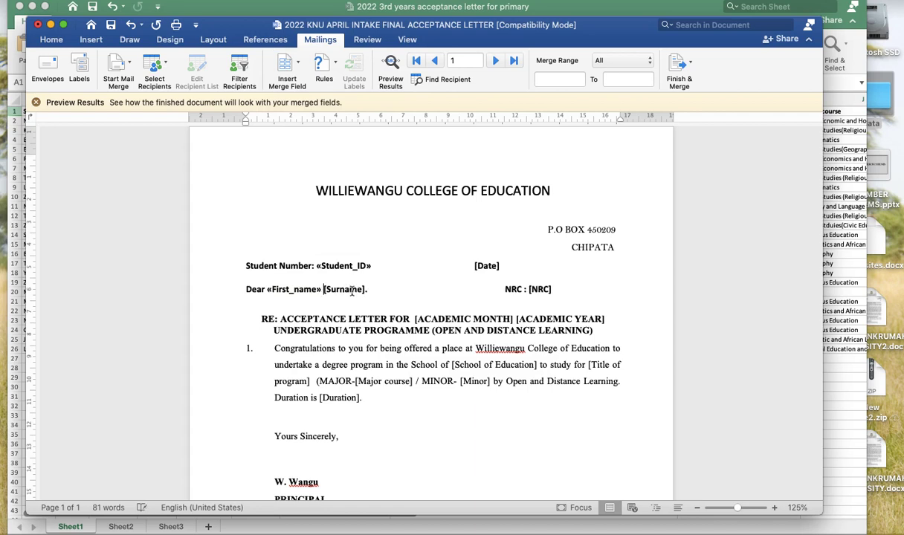
- Replace the [Surname] and [NRC] placeholders with the Surname and NRC merge fields, removing the leftover bracket after the surname field
mouse_move(366, 292)
mouse_down()
mouse_move(326, 292)
mouse_move(365, 292)
mouse_up()
click(325, 291)
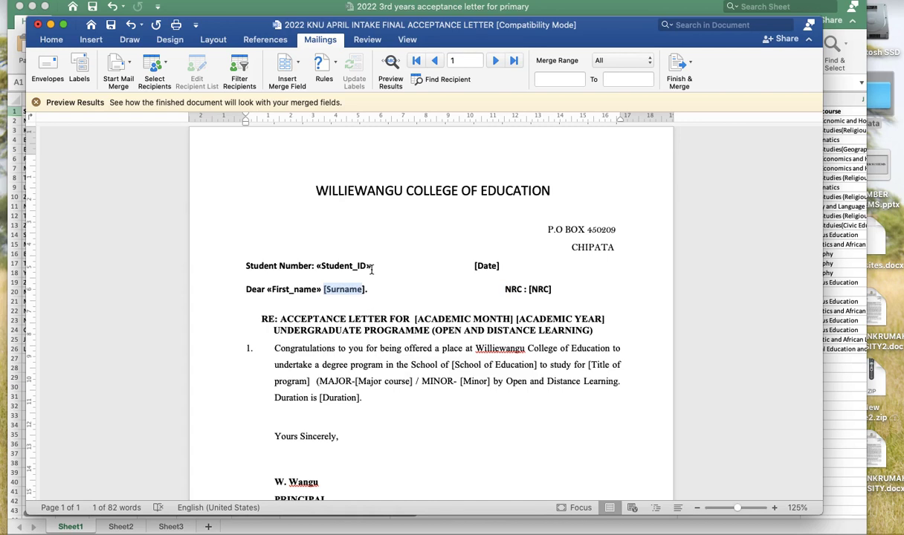
click(283, 63)
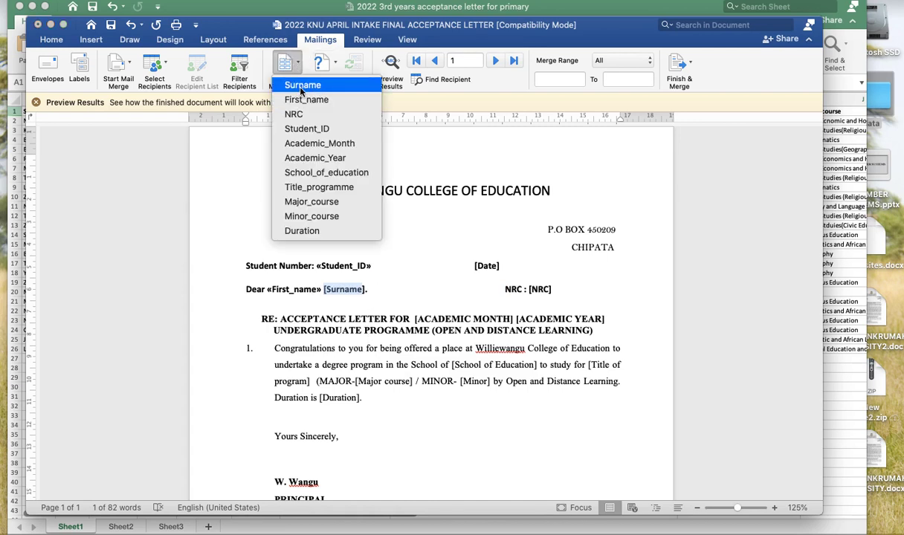
click(302, 87)
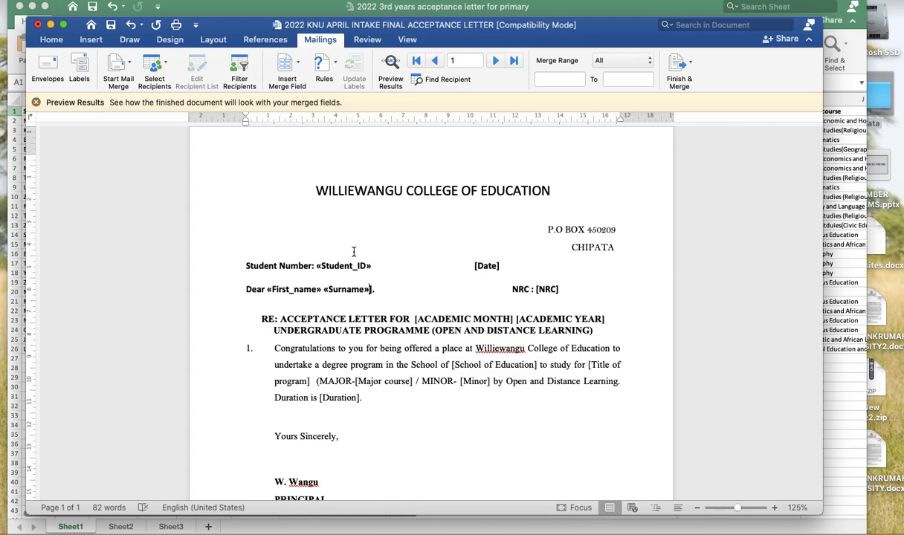
key(Delete)
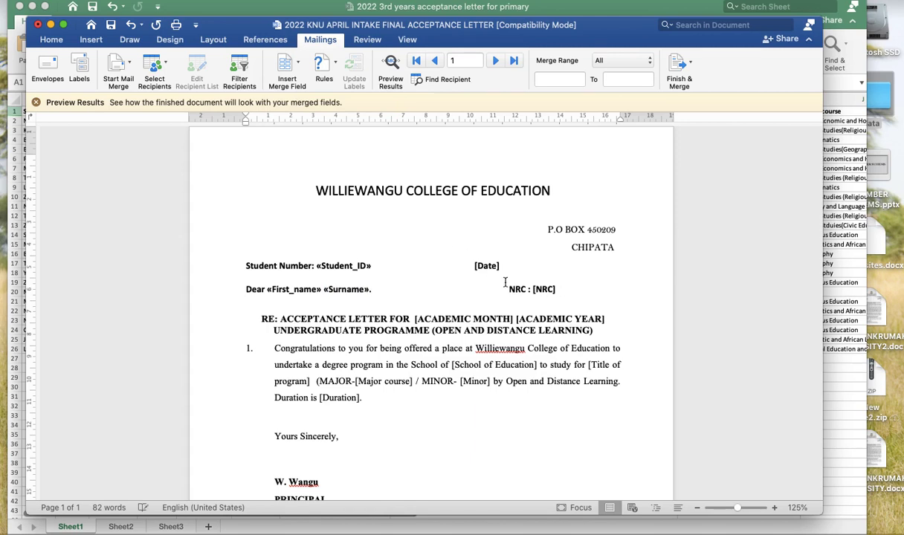
drag(561, 289, 533, 289)
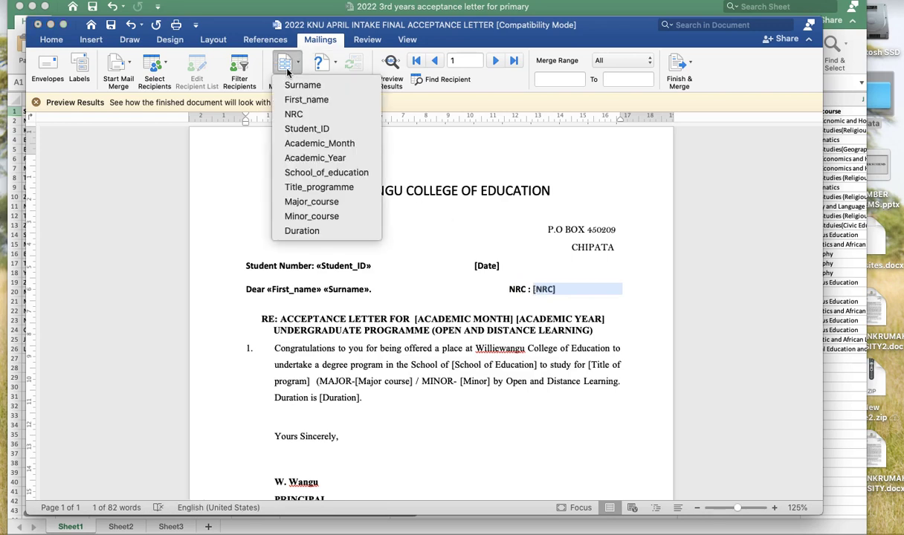
click(295, 115)
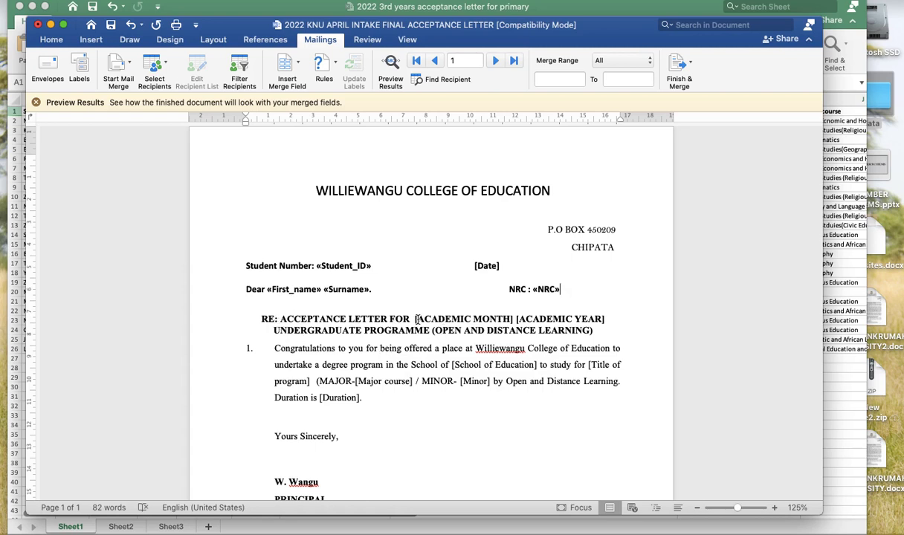
- Replace the academic month and academic year placeholders in the subject line with the Academic_Month and Academic_Year merge fields
drag(415, 318, 513, 325)
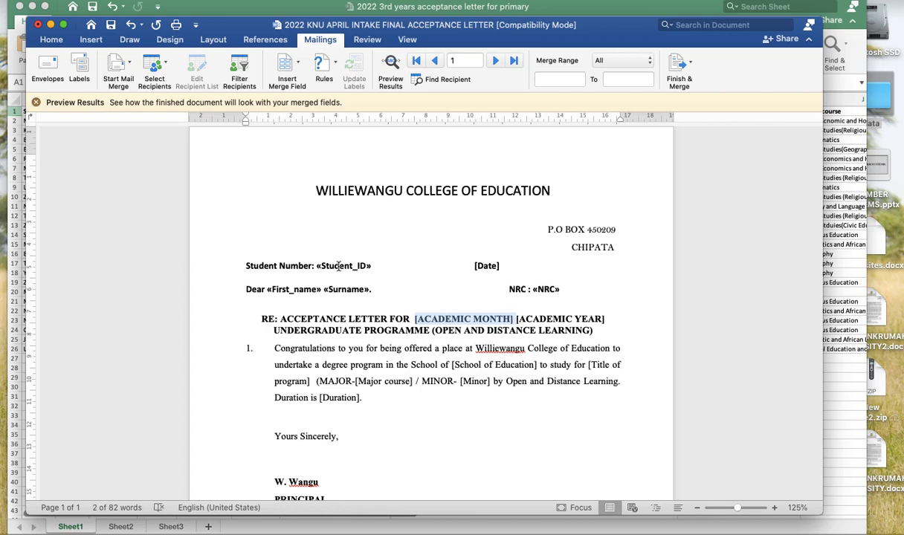
click(296, 65)
click(318, 143)
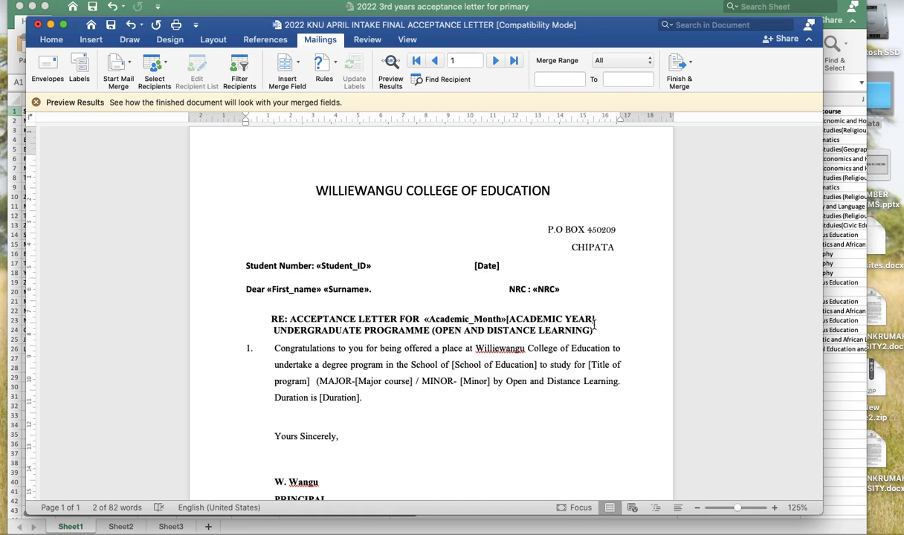
drag(595, 320, 507, 320)
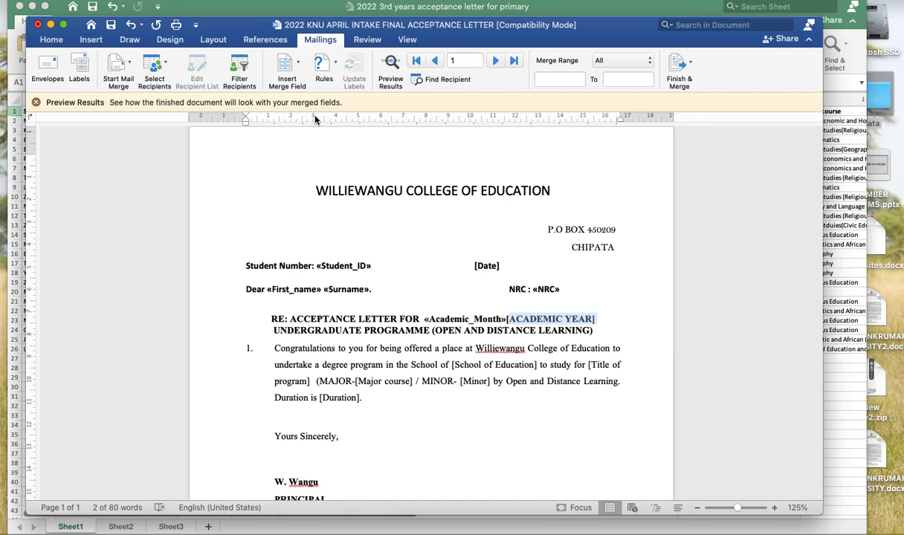
click(279, 65)
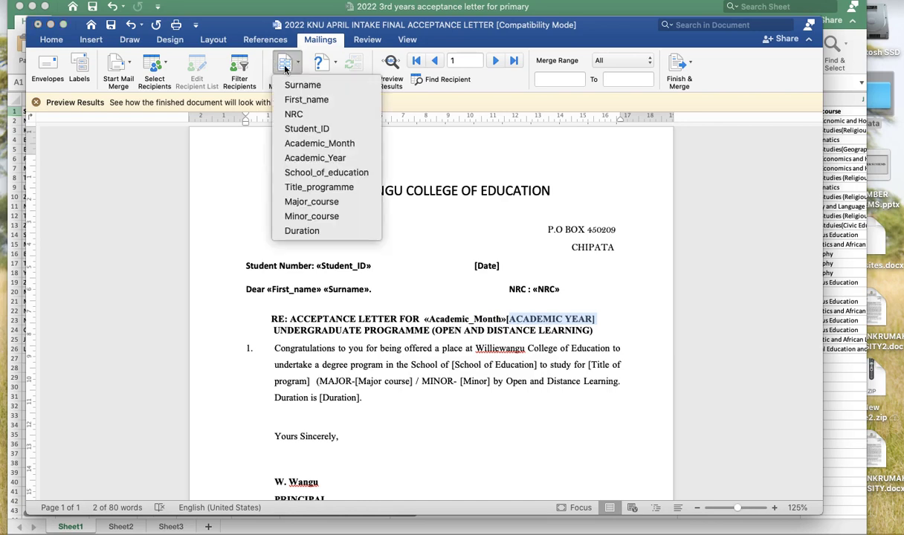
click(306, 159)
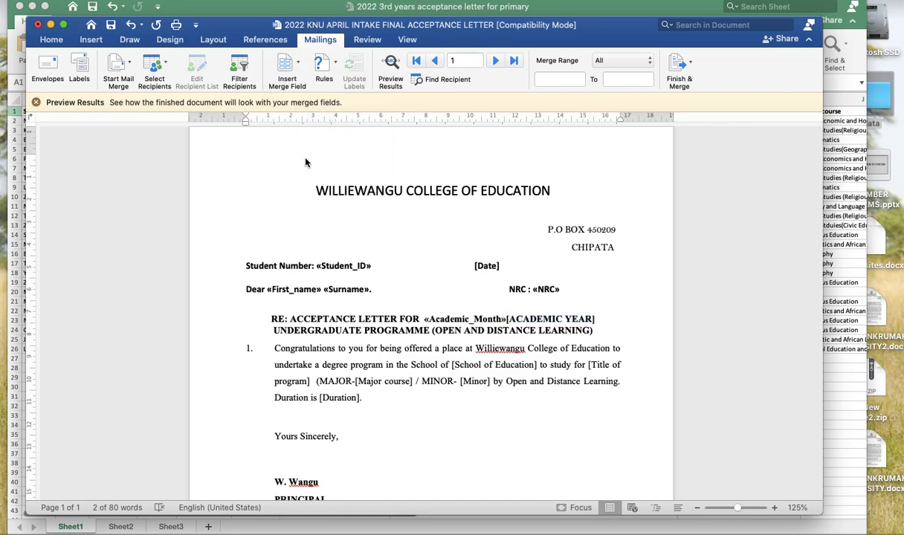
- Switch to the Excel workbook, check Sheet1's column headings against the merge fields, and return to the Word letter
click(296, 66)
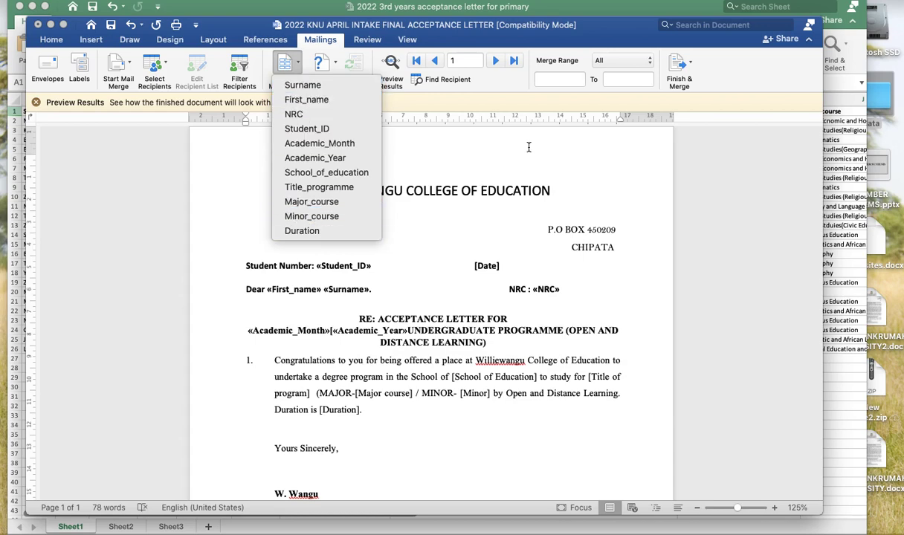
click(593, 31)
key(ctrl+Up)
click(594, 243)
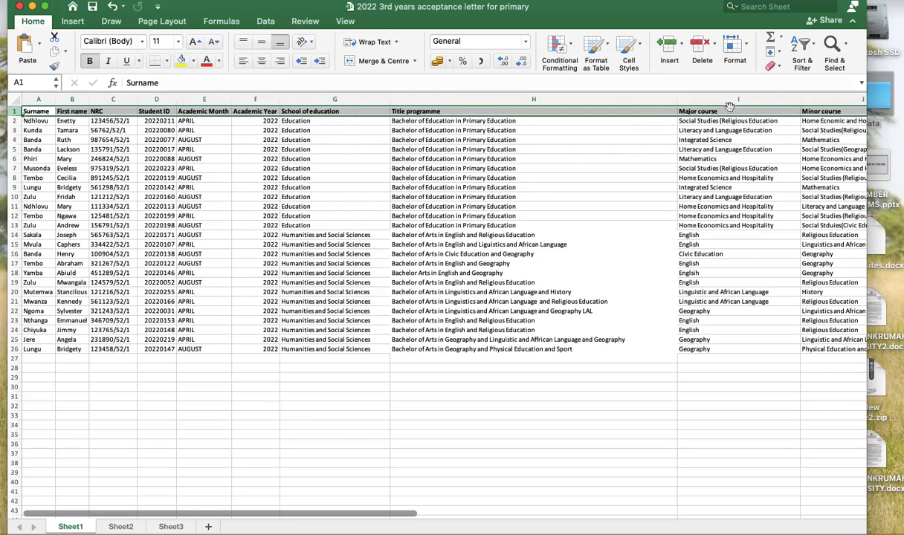
key(ctrl+Up)
click(238, 325)
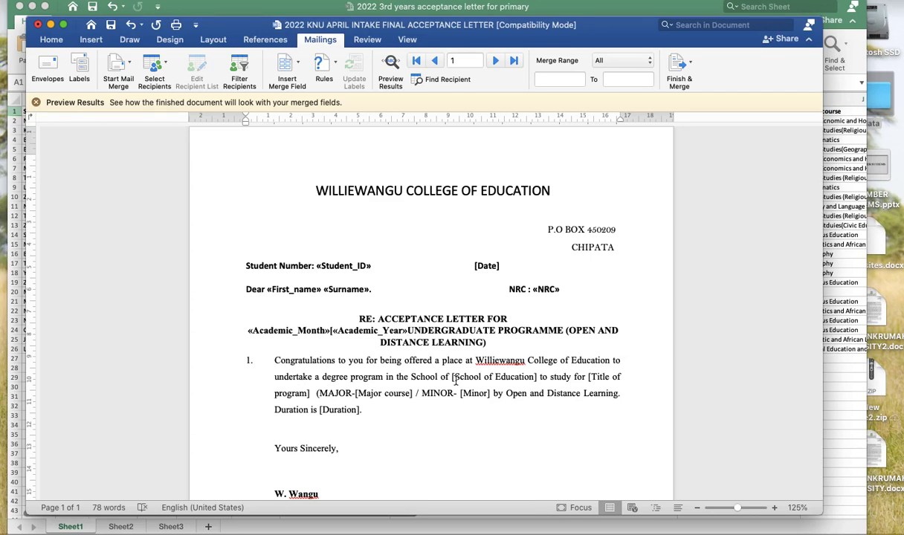
- Replace the [School of Education] and [Title of program] placeholders in the first paragraph with the School_of_education and Title_programme merge fields
drag(453, 377, 537, 377)
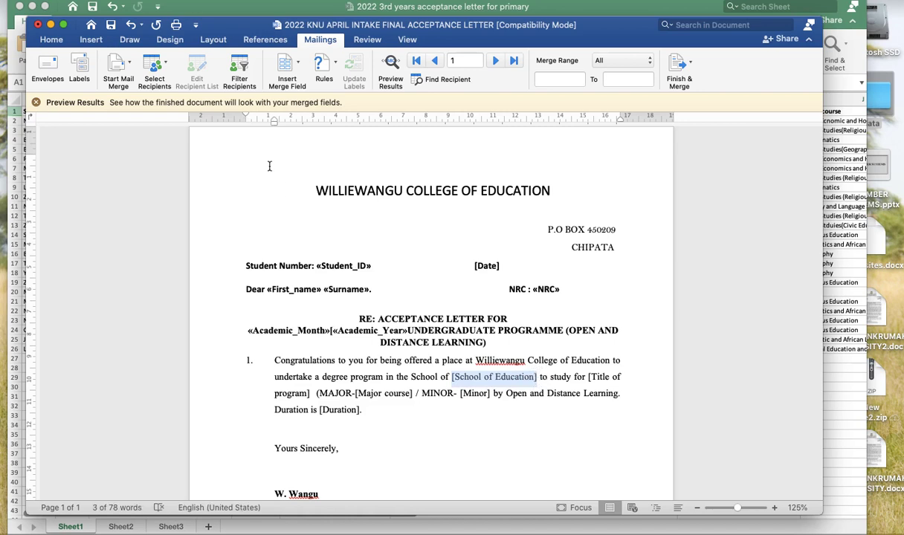
click(277, 68)
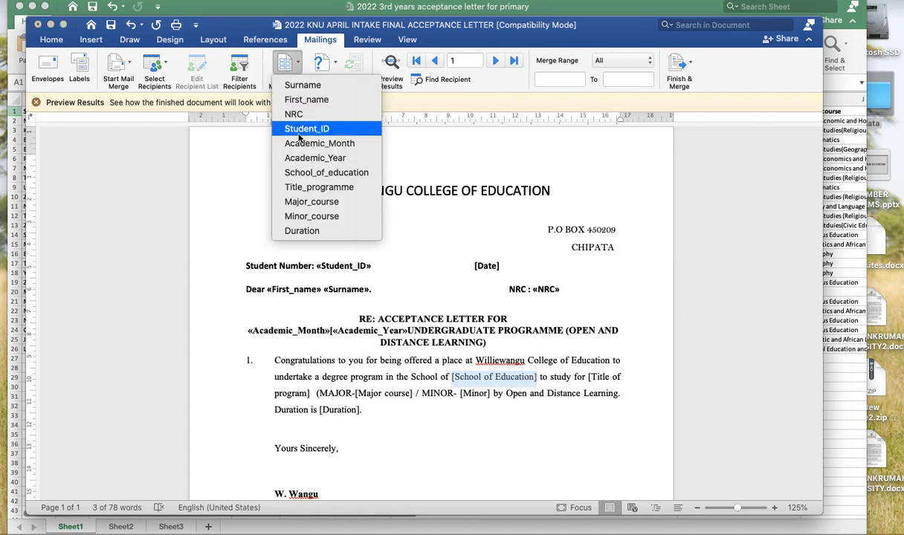
click(303, 173)
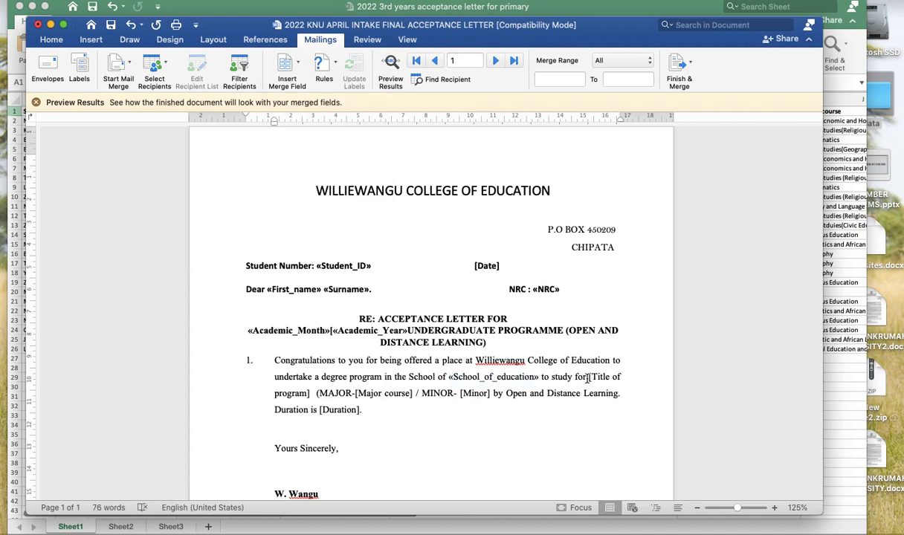
drag(589, 379, 310, 395)
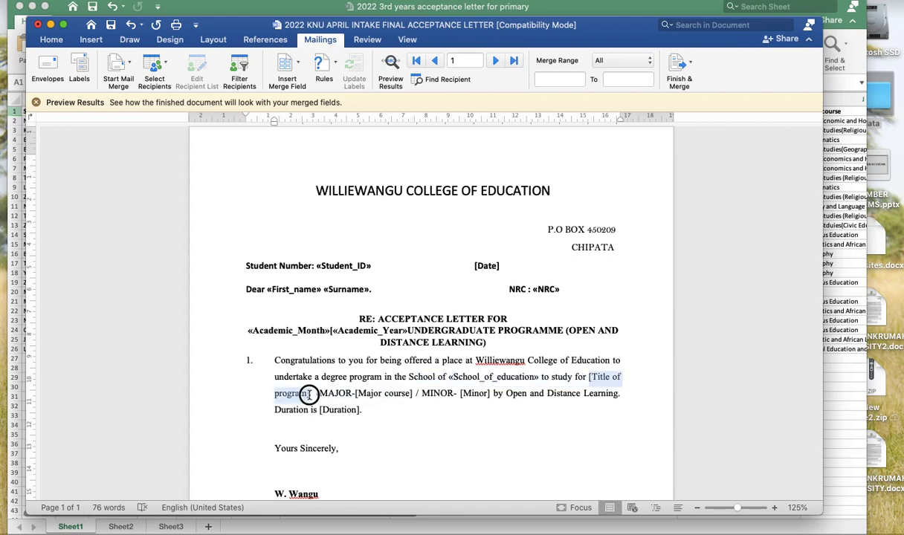
click(288, 66)
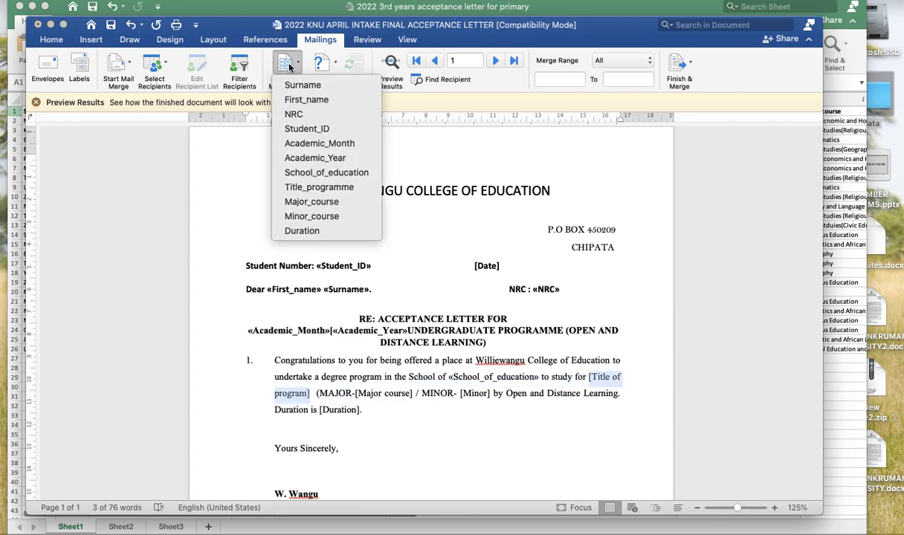
click(312, 188)
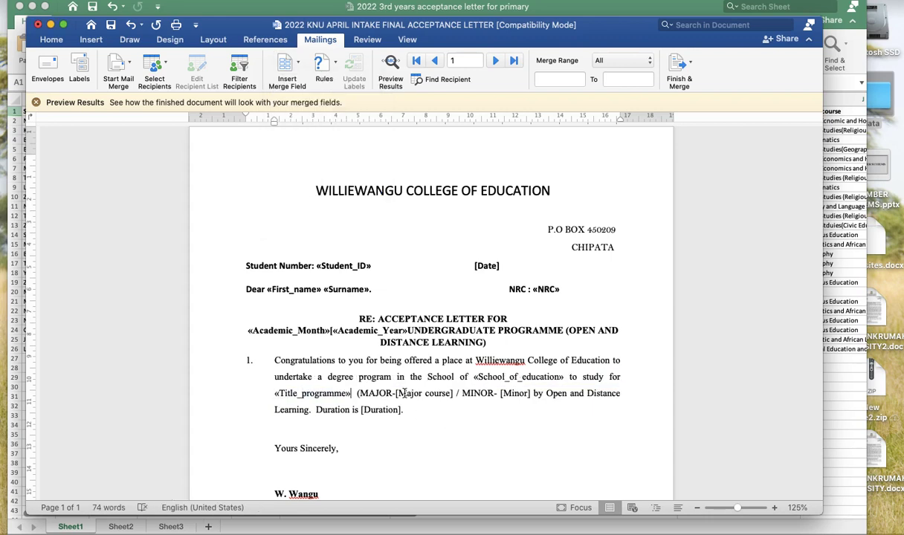
- Replace the [Major course] placeholder after MAJOR- with the Major_course merge field
drag(395, 394, 455, 396)
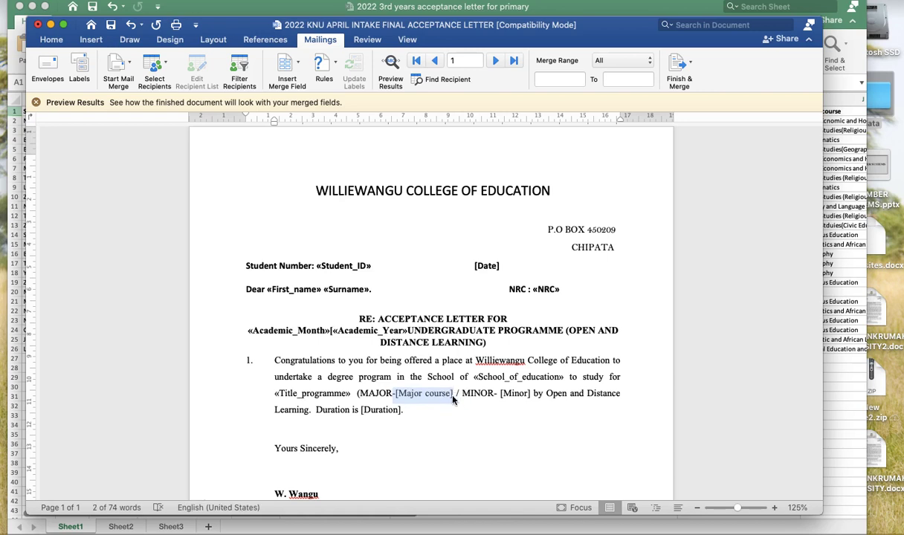
click(422, 394)
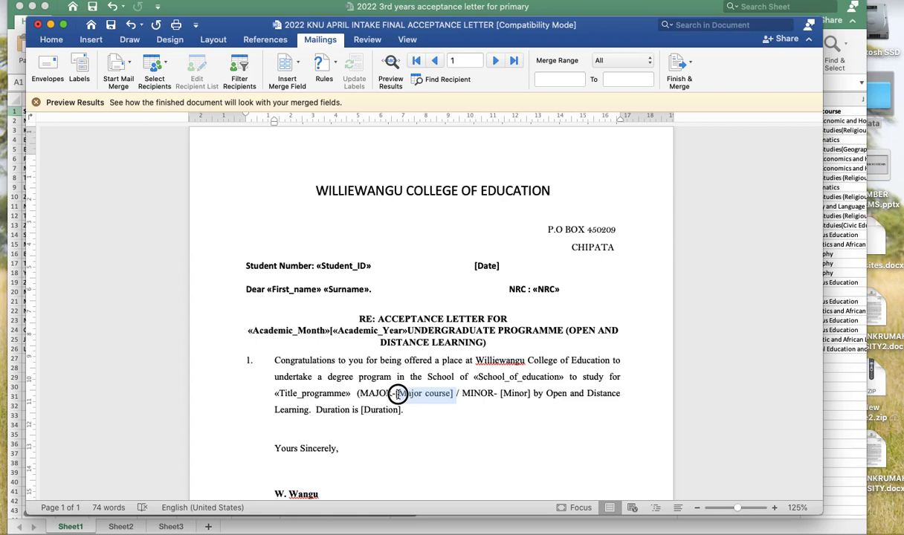
click(398, 394)
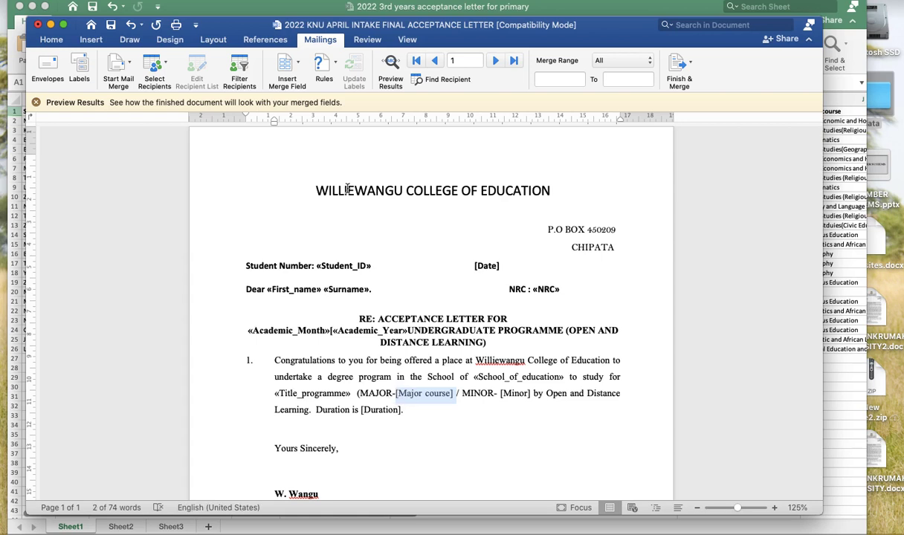
click(286, 72)
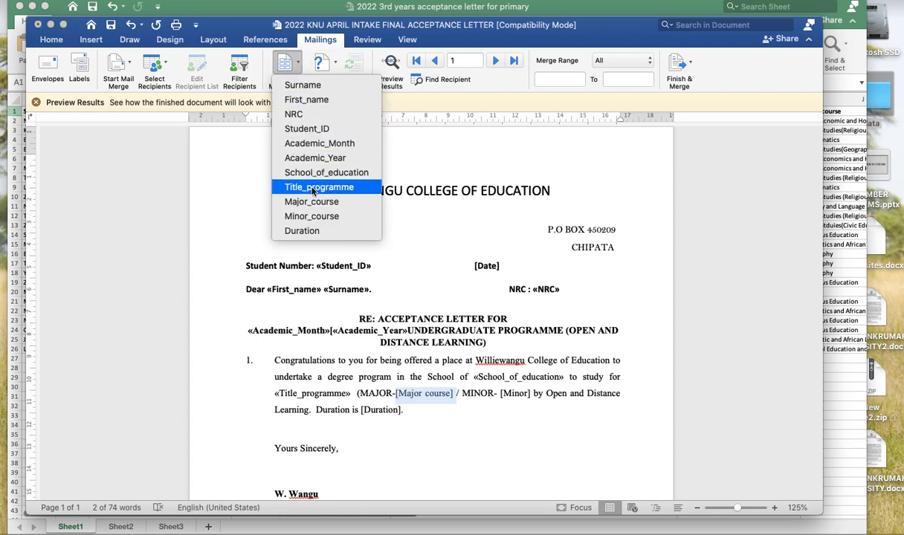
click(311, 202)
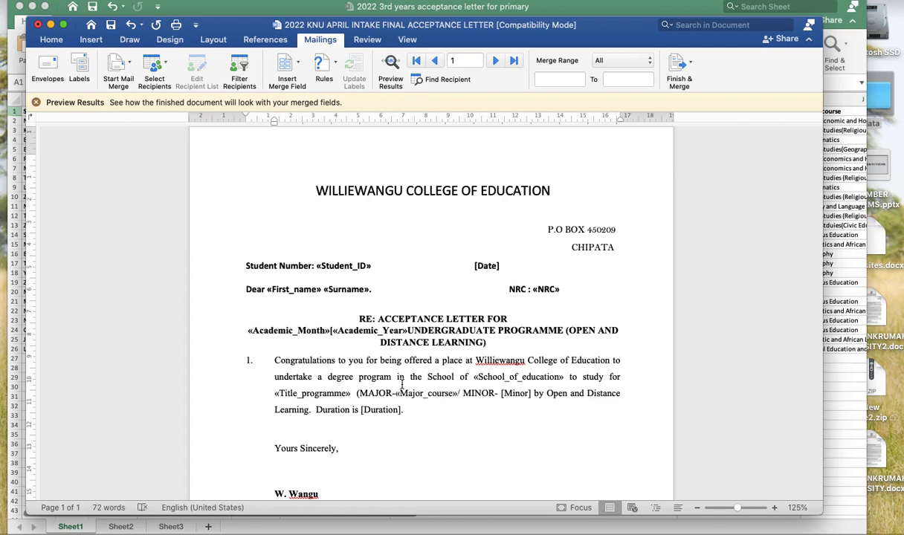
- Replace the [Minor] and [Duration] placeholders in the first paragraph with the Minor_course and Duration merge fields
click(530, 395)
drag(531, 394, 501, 395)
click(276, 65)
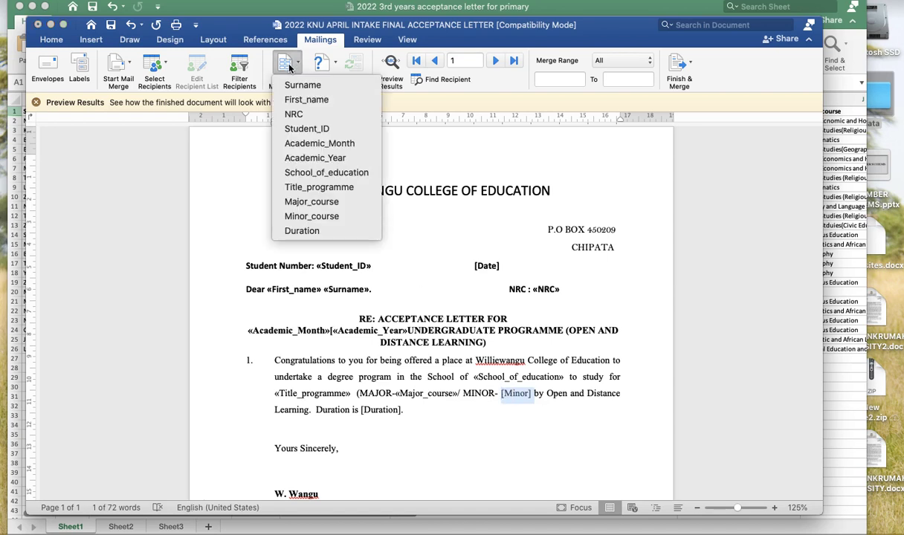
click(311, 217)
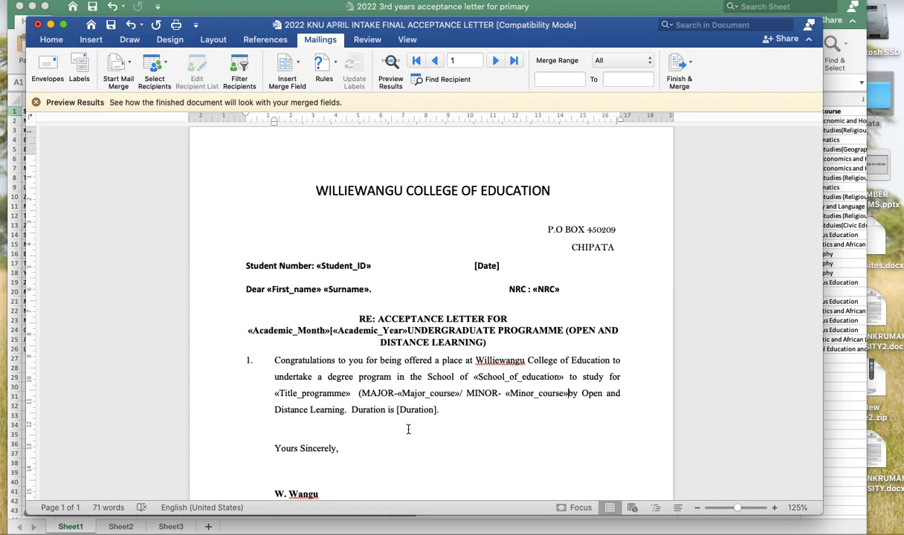
drag(438, 411, 398, 413)
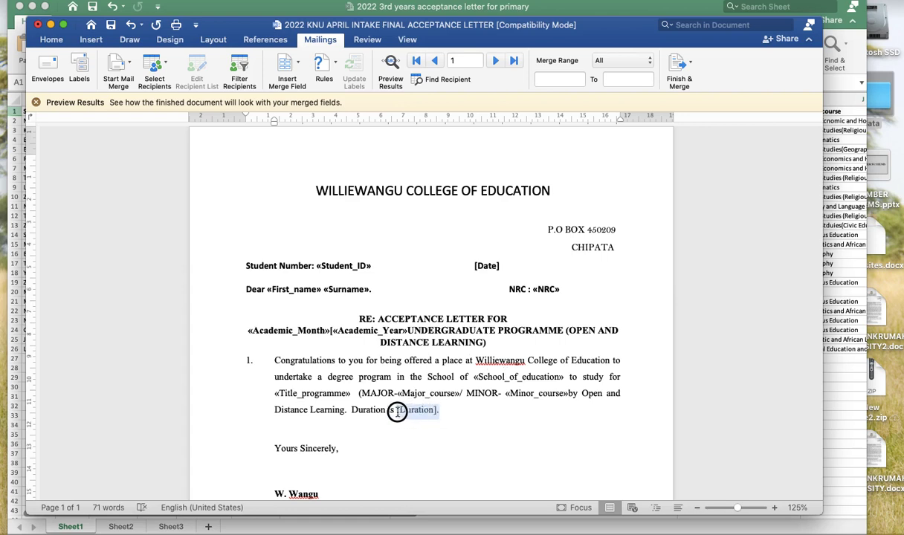
click(297, 65)
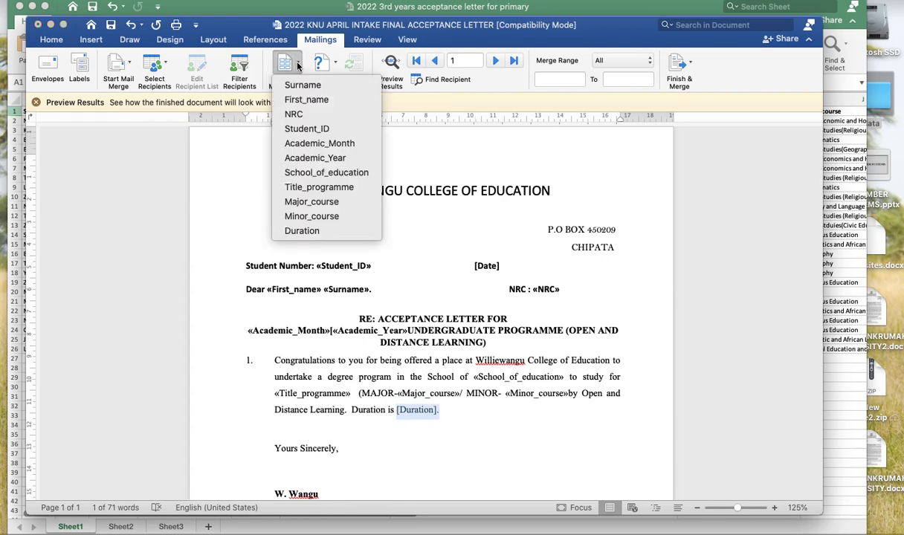
click(302, 232)
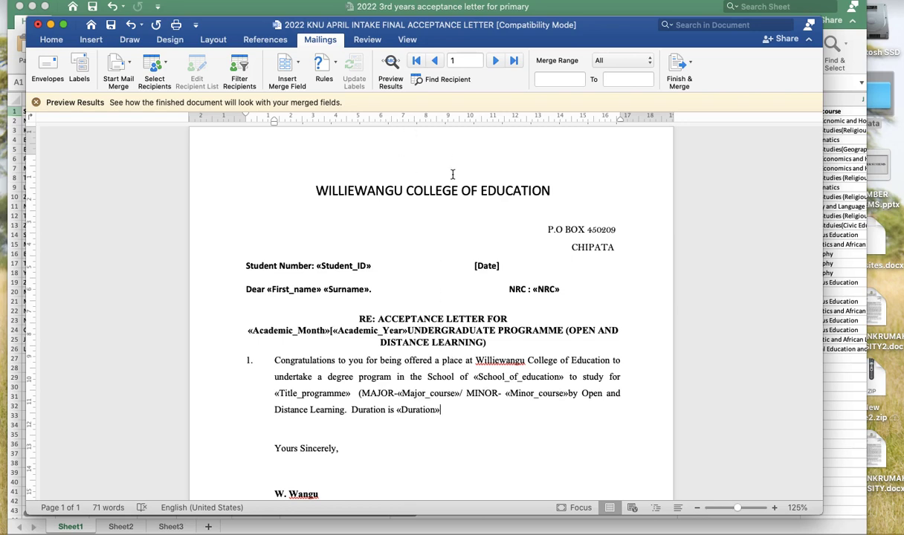
- Switch to the Excel student list to compare its columns with the inserted merge fields, and return to the Word letter
key(ctrl+Up)
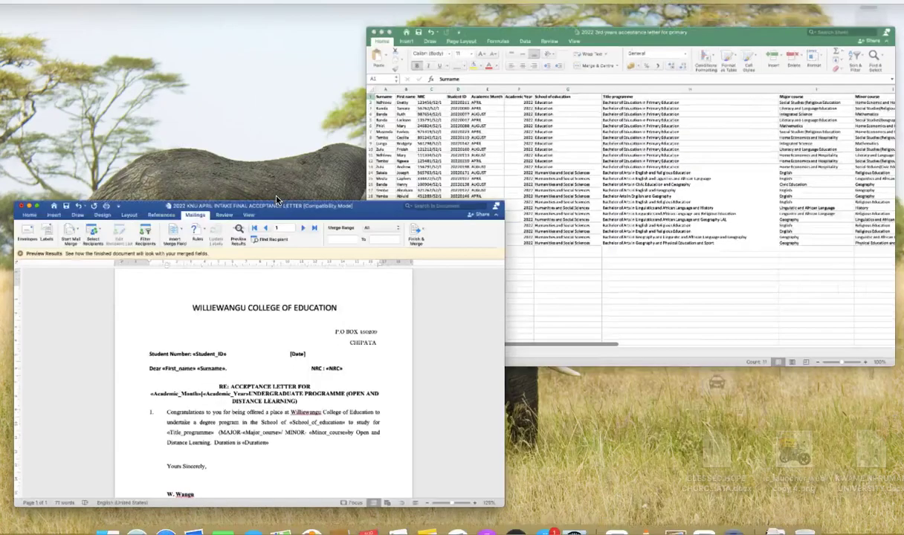
click(527, 177)
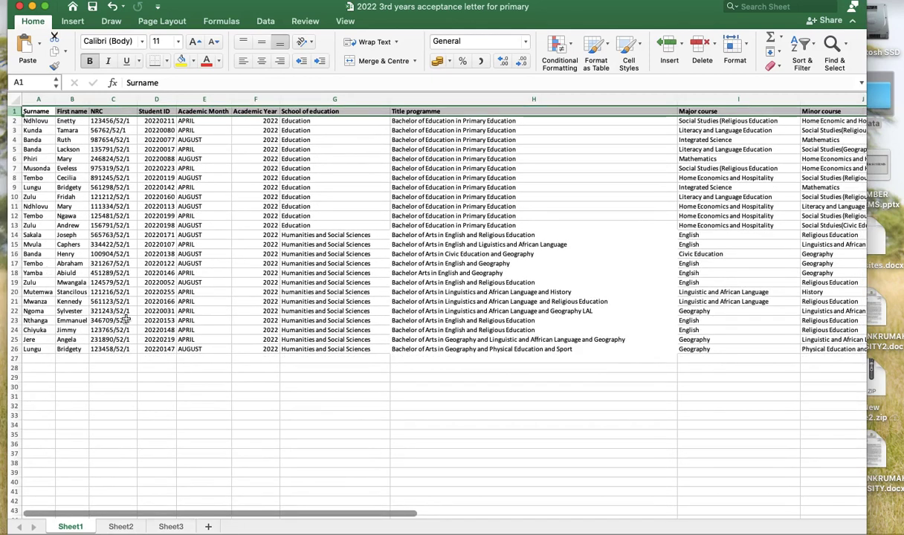
key(ctrl+Up)
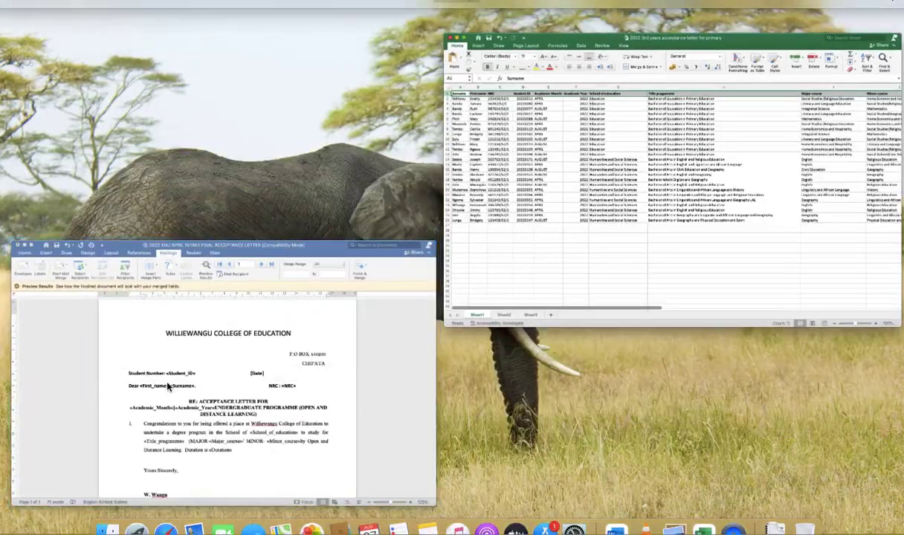
click(159, 363)
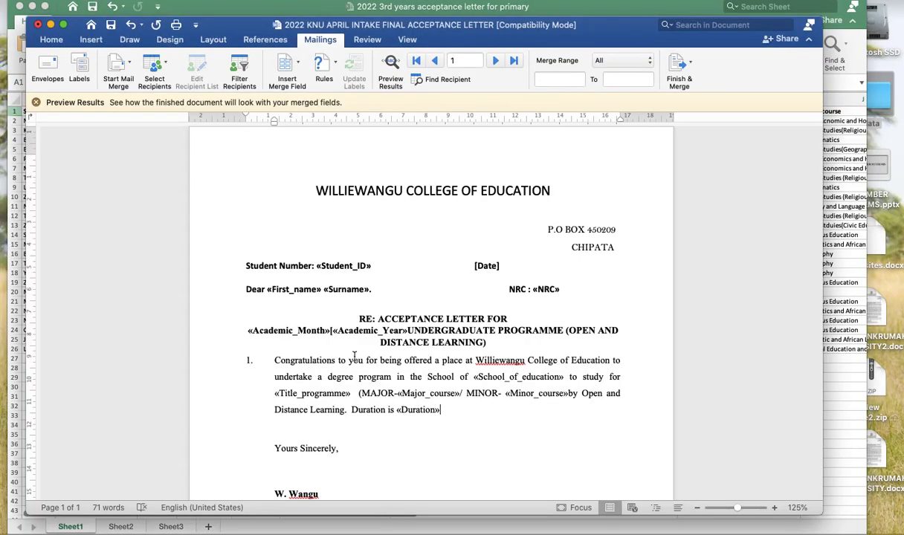
- Delete the stray bracket between the Academic_Month and Academic_Year fields in the subject line and put spaces before and after Academic_Year
click(331, 334)
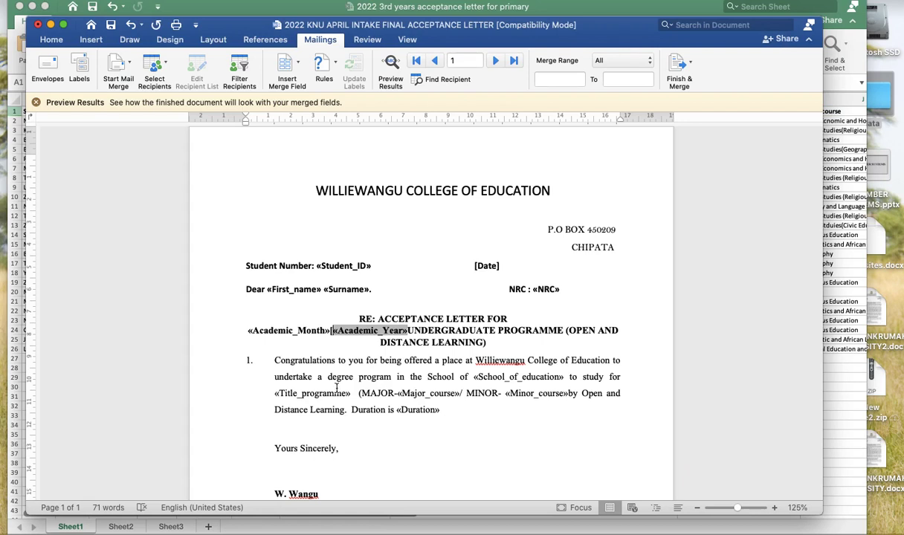
double_click(334, 332)
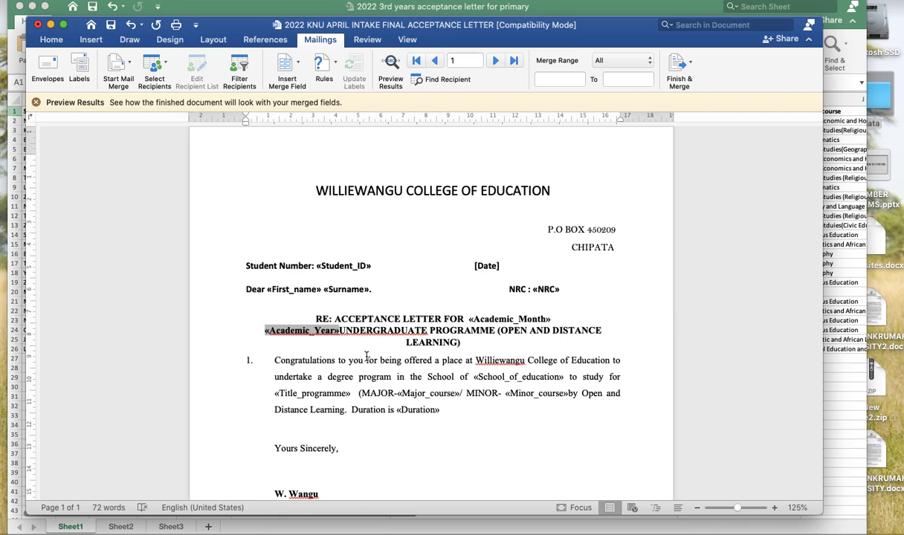
click(341, 332)
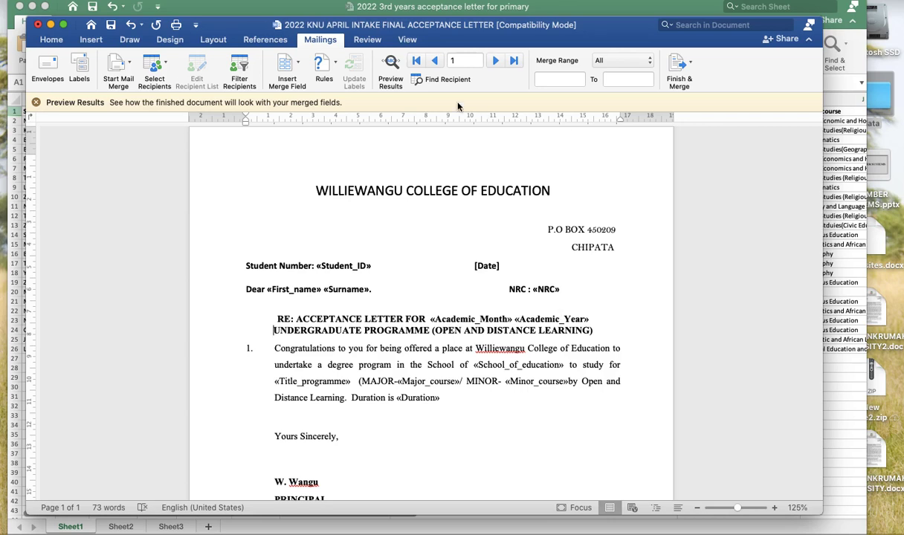
- Preview the merged results and step through the students' letters from record 1 to record 24
click(390, 66)
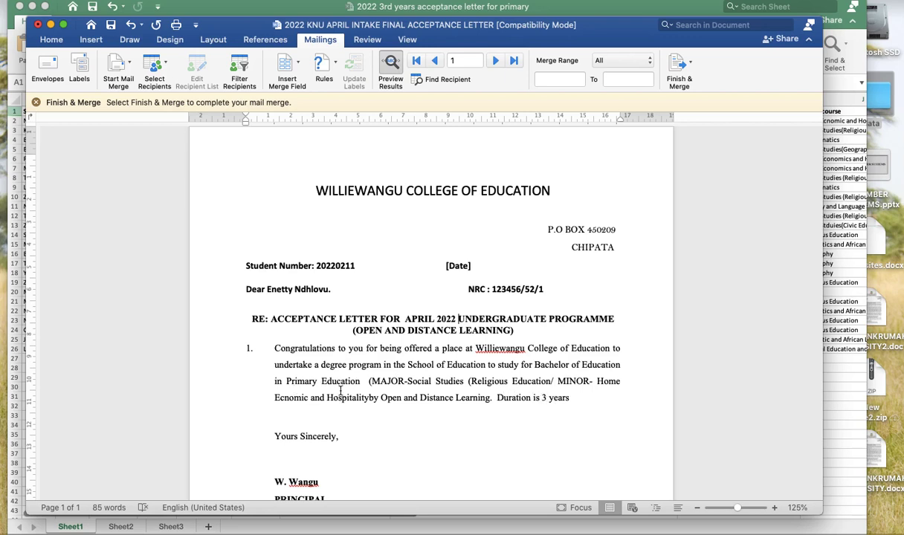
scroll(340, 390, down, 3)
scroll(341, 391, up, 3)
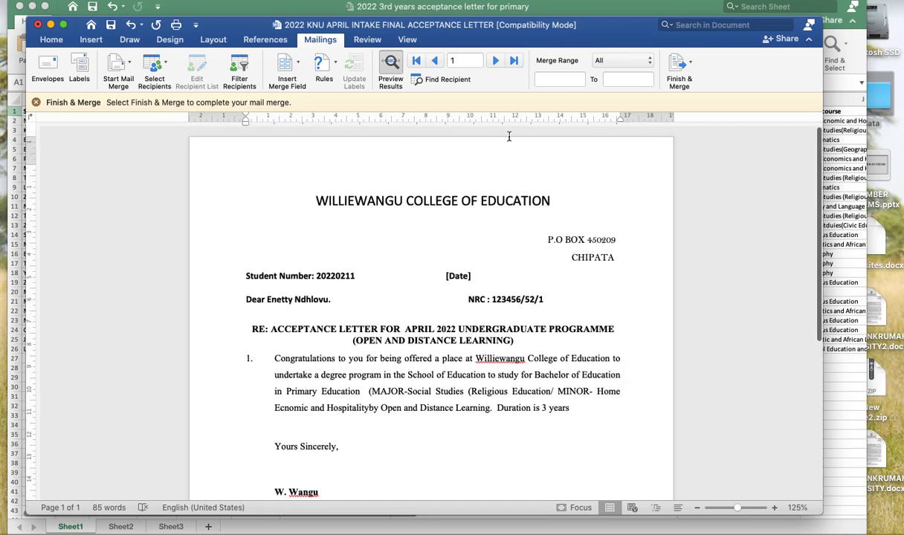
click(496, 64)
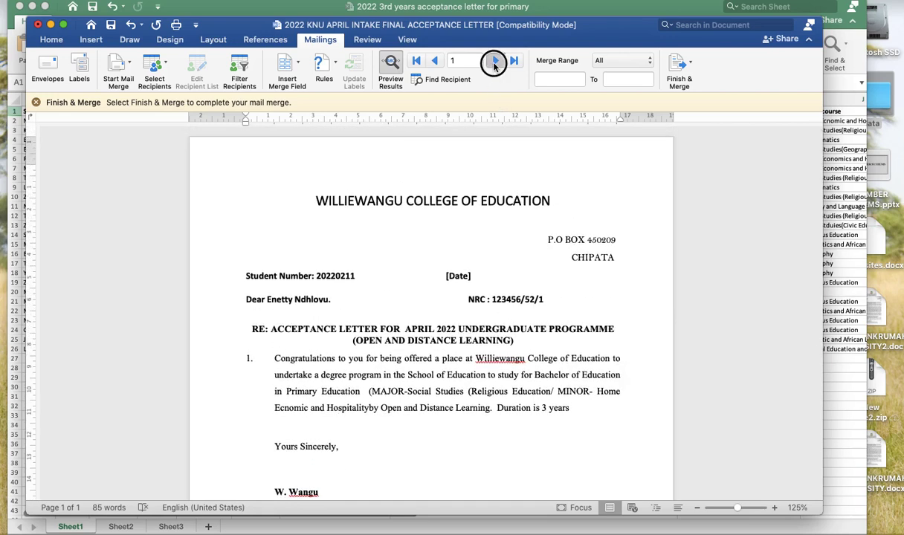
click(495, 64)
click(495, 64)
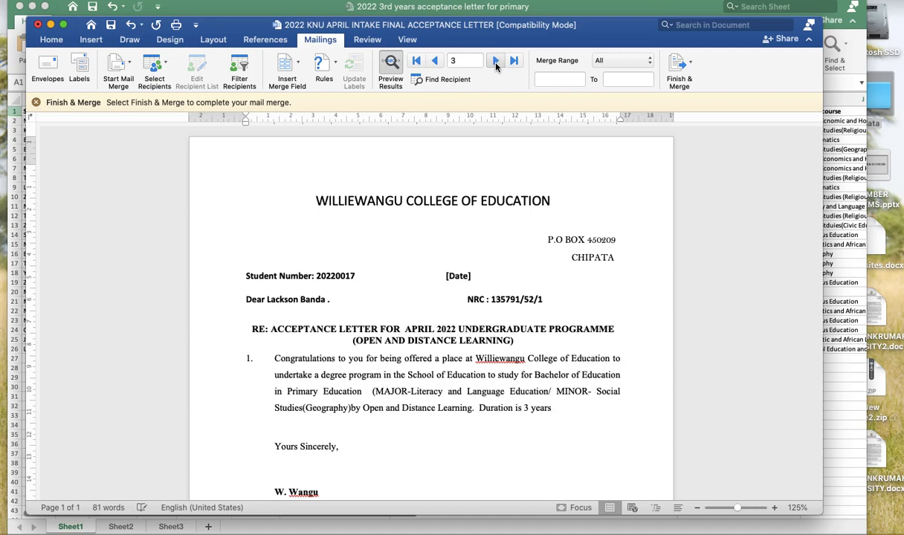
click(495, 64)
click(496, 64)
click(495, 63)
click(496, 64)
click(495, 64)
click(495, 64)
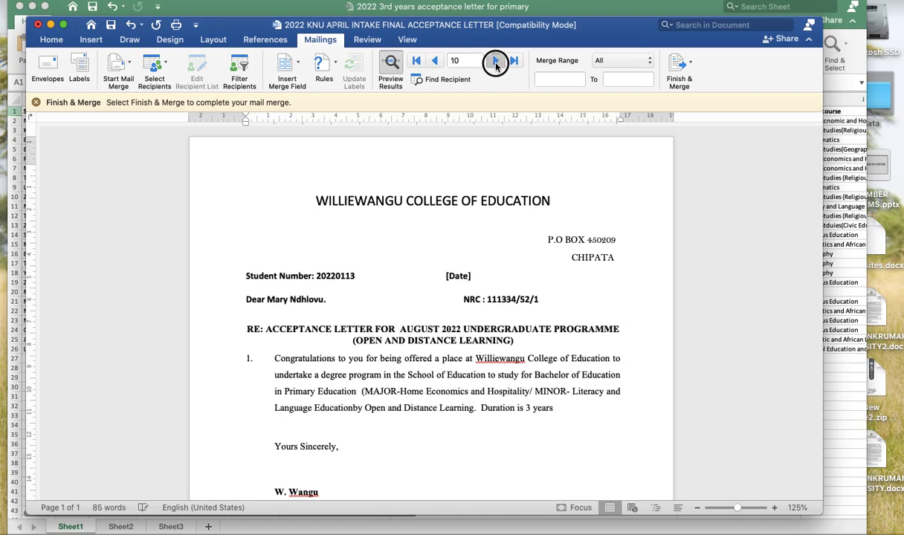
click(495, 64)
click(495, 64)
click(496, 64)
click(495, 64)
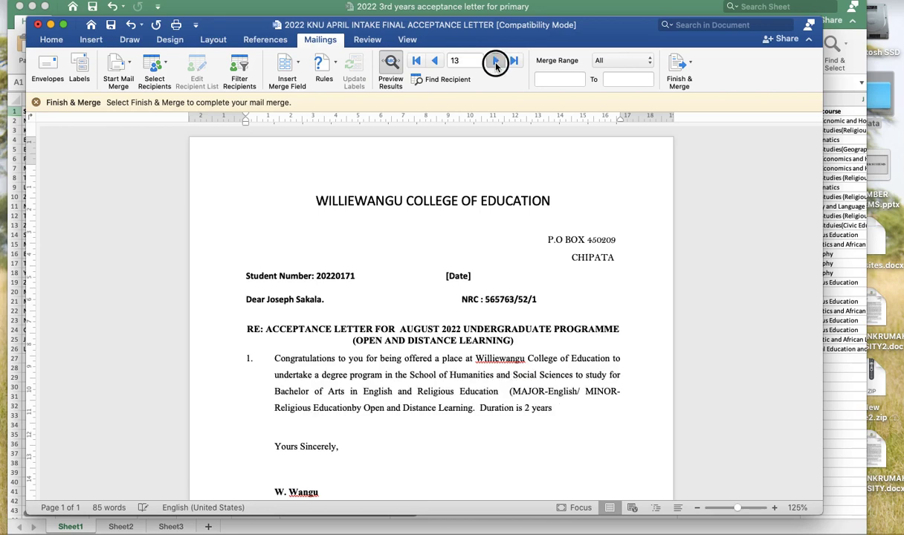
click(496, 63)
click(495, 64)
click(496, 64)
click(496, 64)
click(495, 61)
click(496, 61)
click(496, 61)
click(496, 61)
click(496, 61)
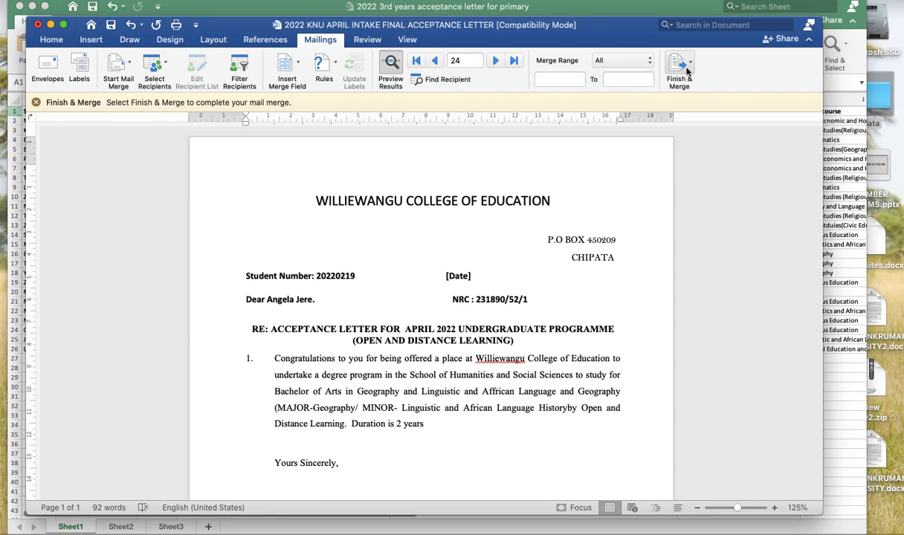
- Turn off the results preview and merge all records into a new document of individual editable letters
click(390, 65)
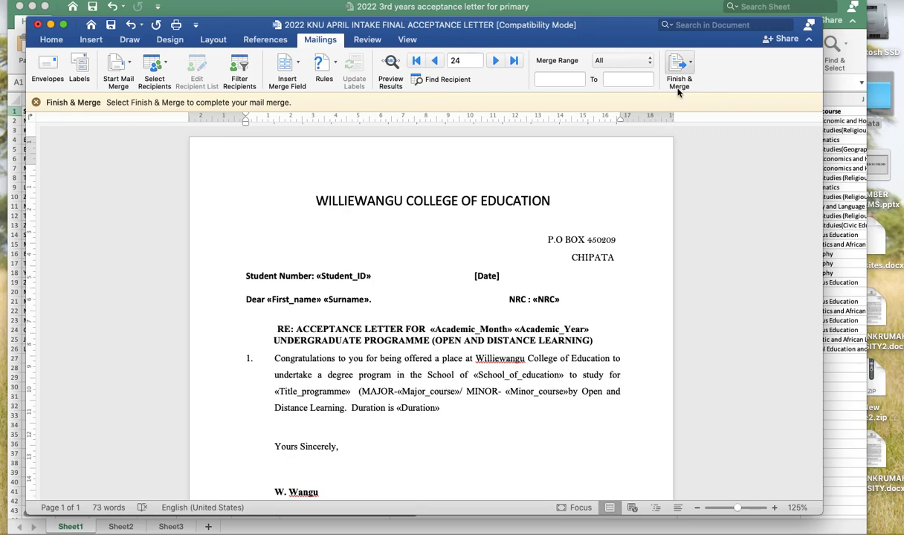
click(680, 65)
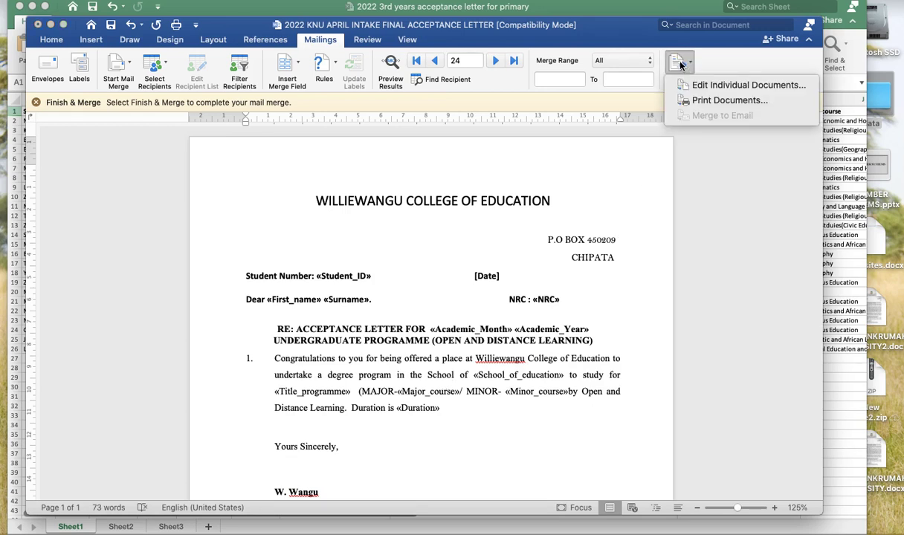
click(734, 88)
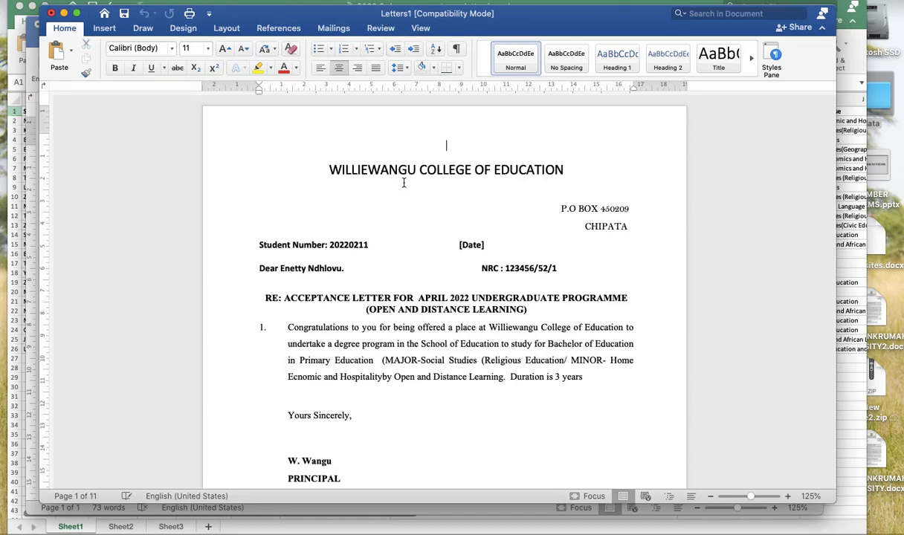
- Look through the letters in the merged document, checking each student's details from the first page to page 9
scroll(402, 296, down, 15)
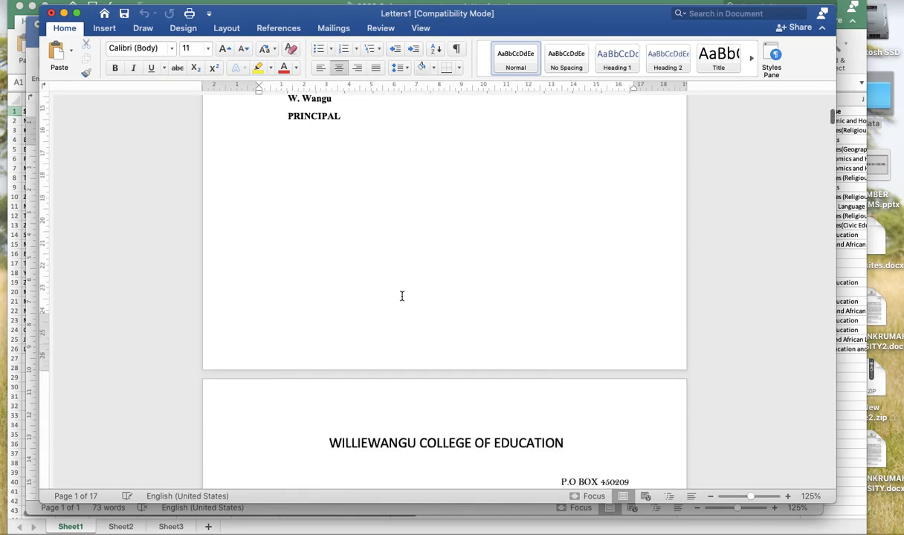
scroll(401, 296, down, 20)
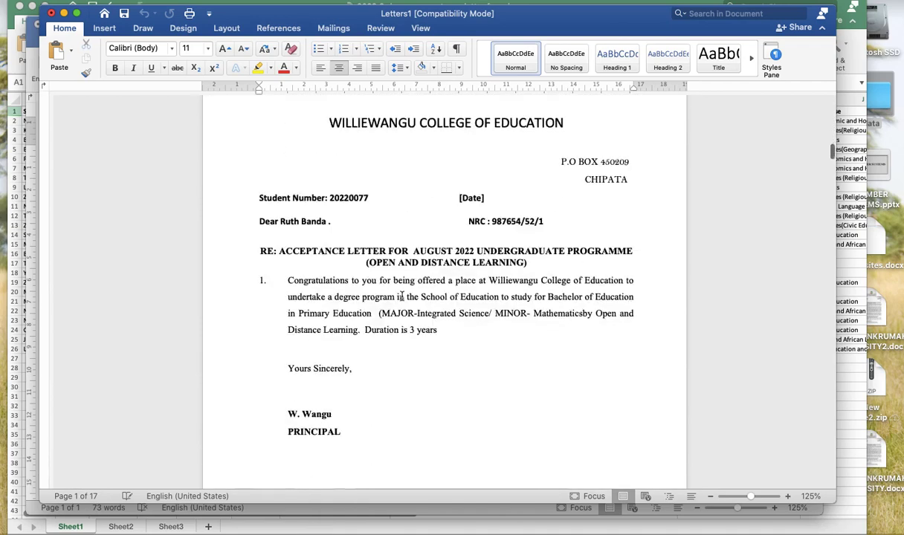
scroll(402, 296, down, 20)
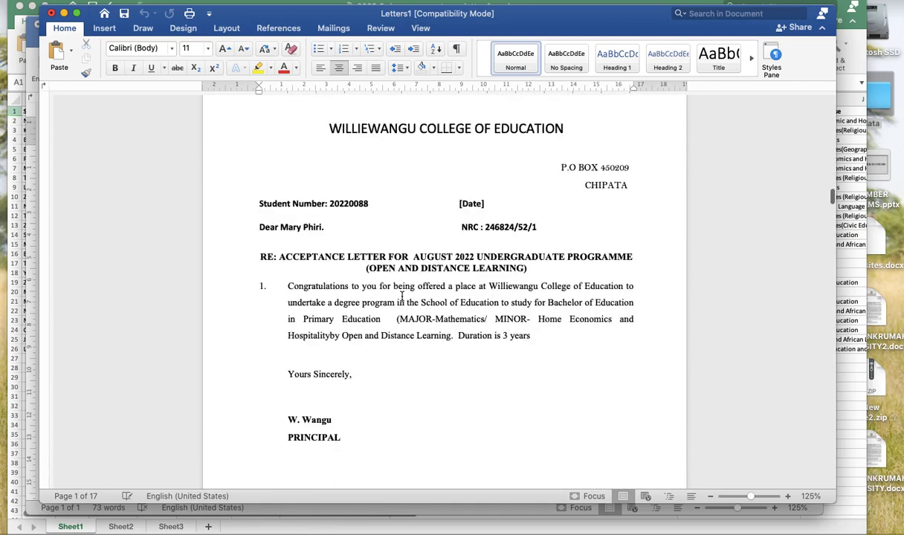
scroll(401, 296, down, 15)
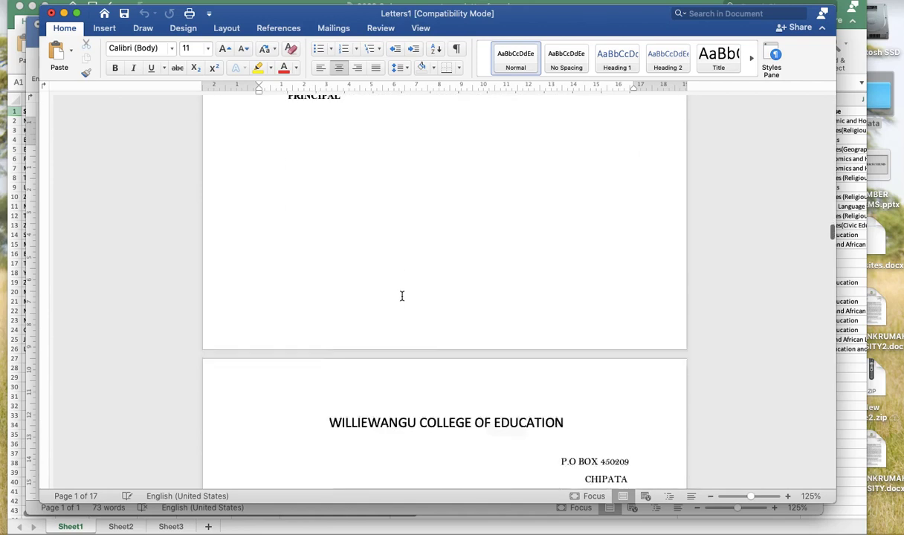
scroll(401, 296, down, 15)
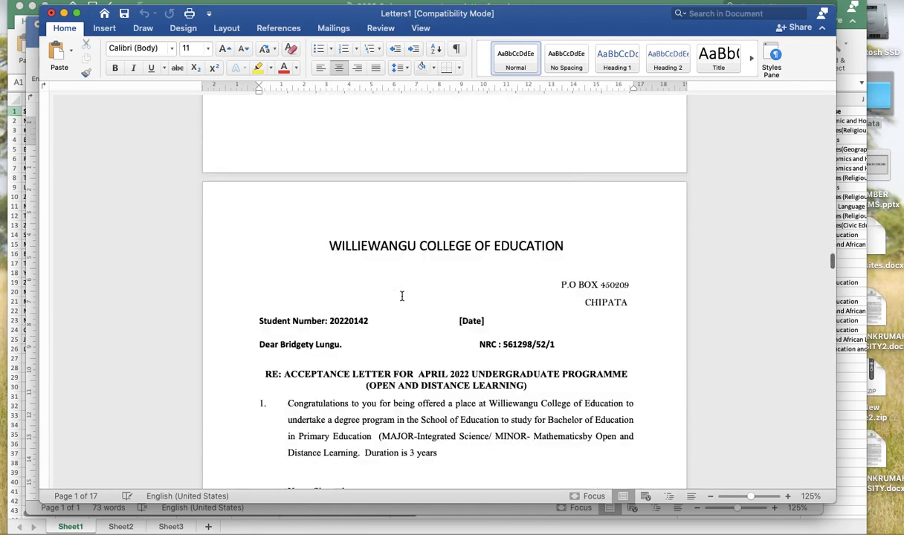
scroll(402, 296, up, 6)
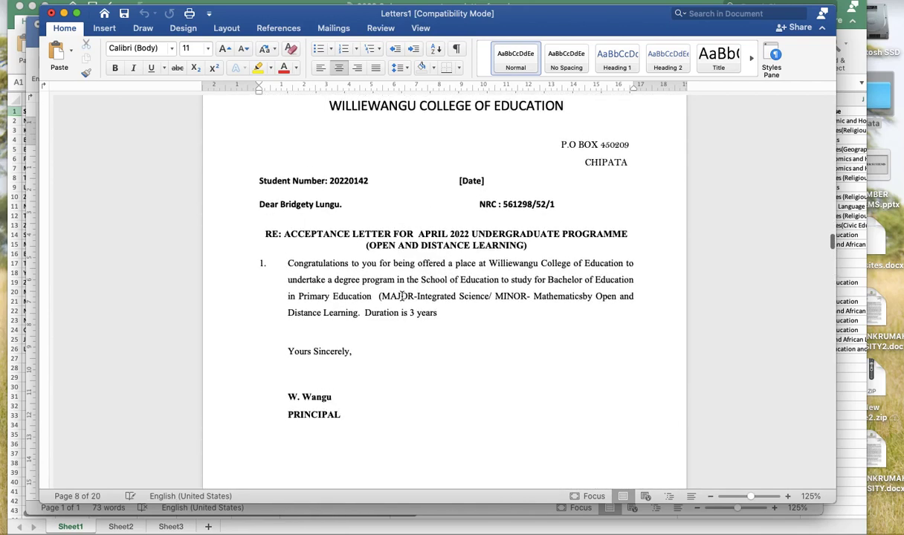
scroll(401, 296, down, 15)
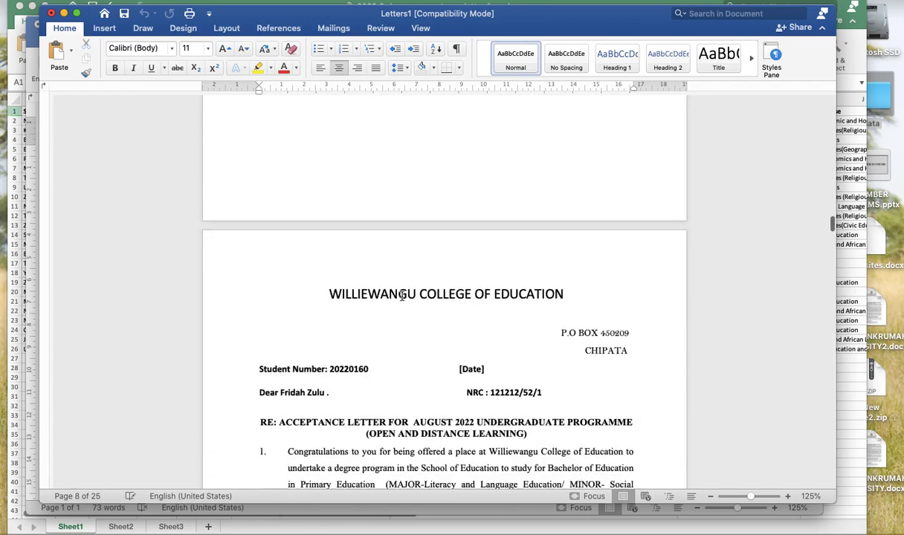
scroll(401, 296, down, 4)
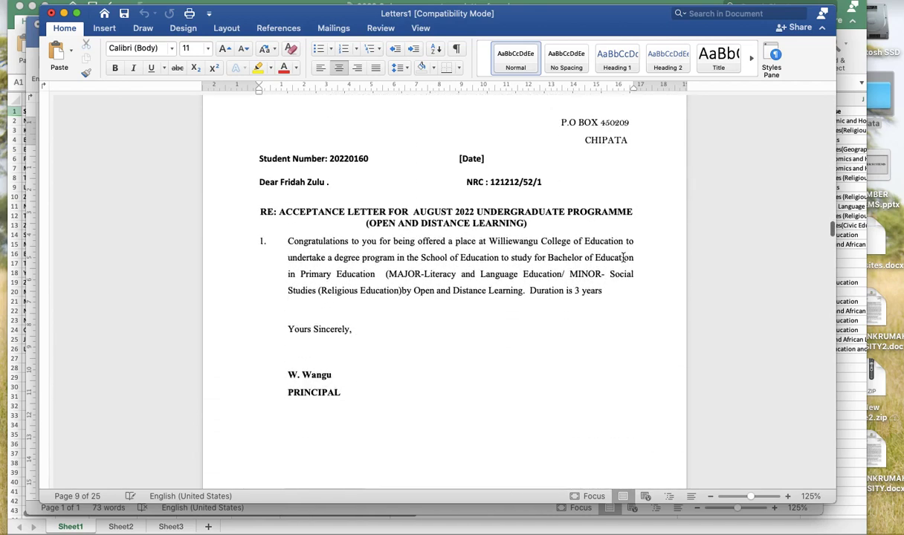